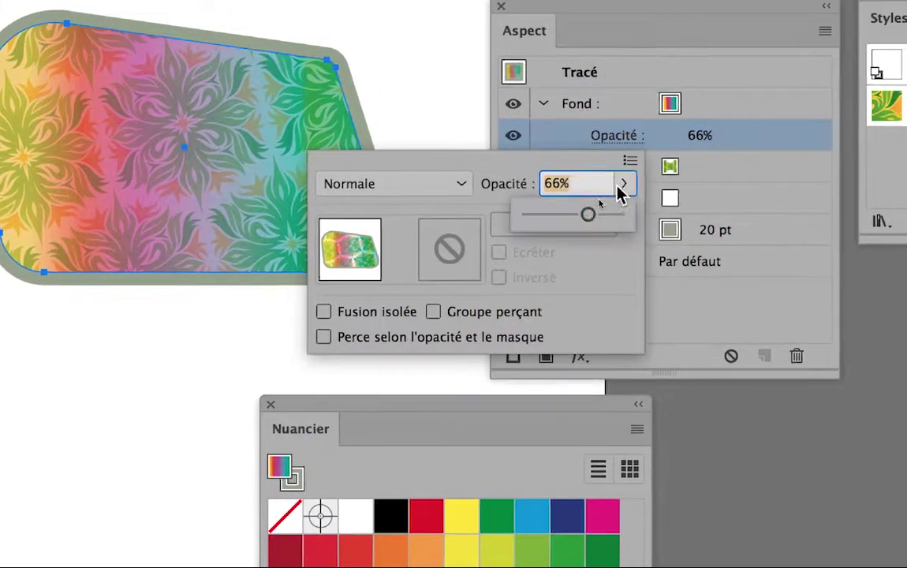
Set the gradient fill's opacity to 100% and collapse the attributes nested under that fill.
{"action": "left_click", "coordinate": [635, 216]}
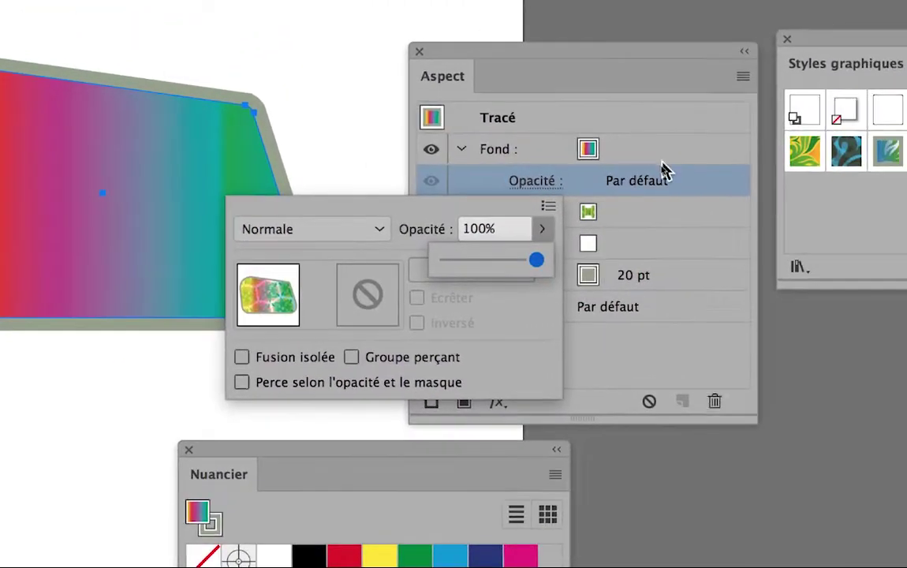
{"action": "key", "text": "Return"}
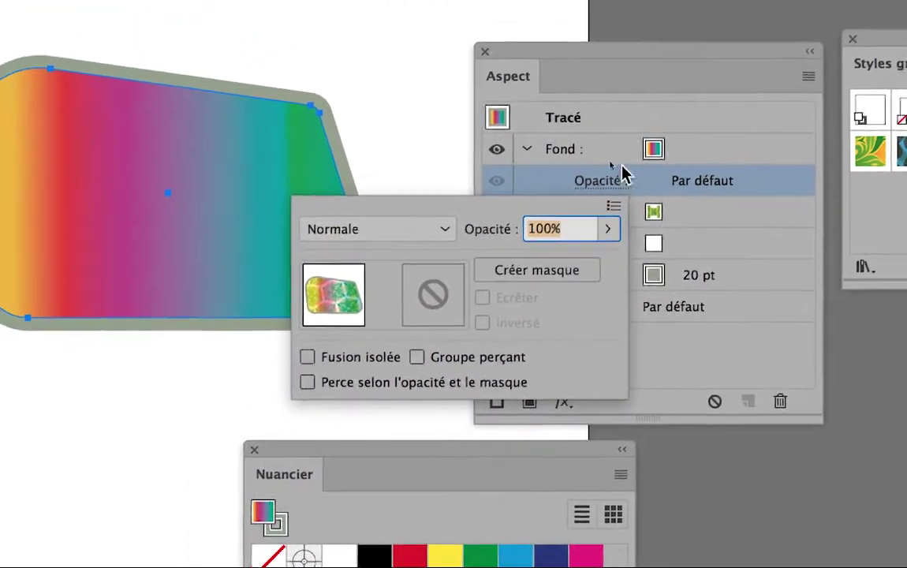
{"action": "left_click", "coordinate": [623, 175]}
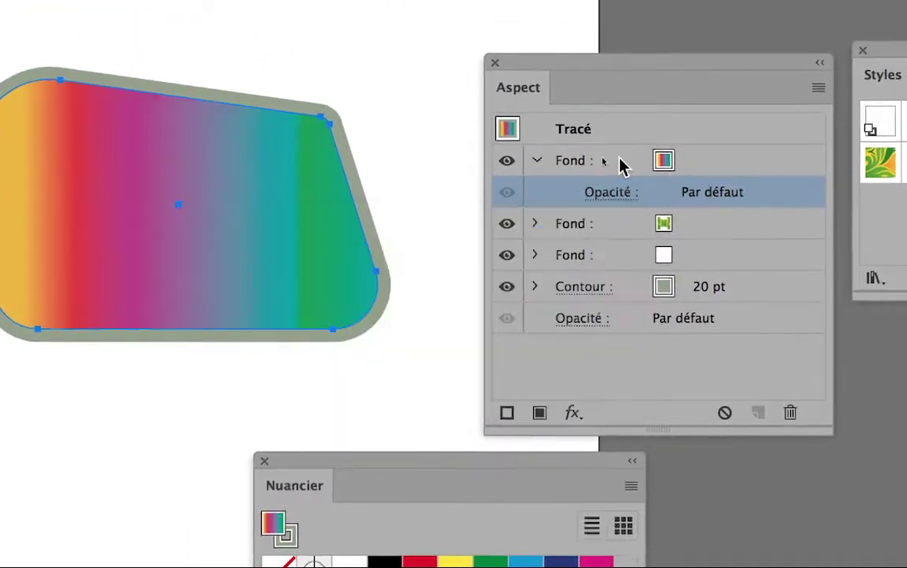
{"action": "left_click", "coordinate": [545, 156]}
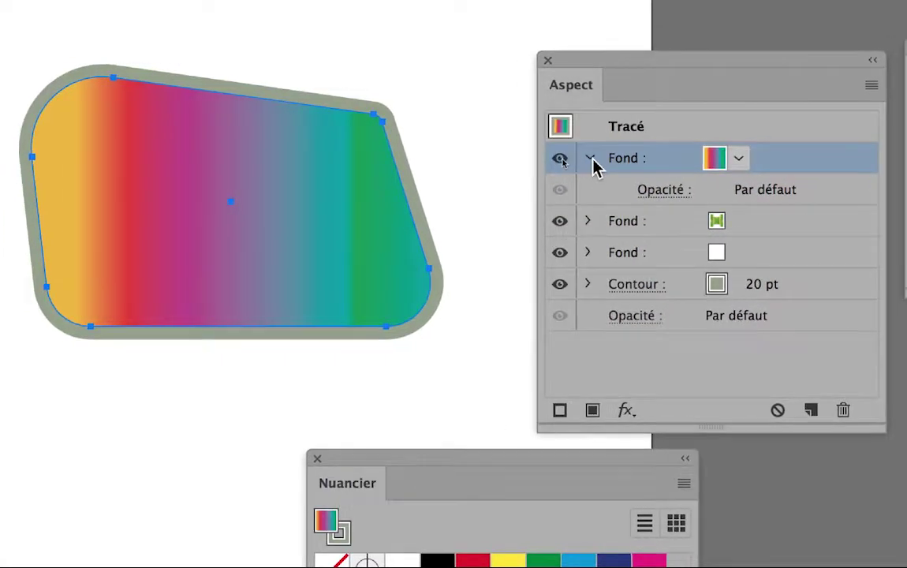
{"action": "left_click", "coordinate": [590, 159]}
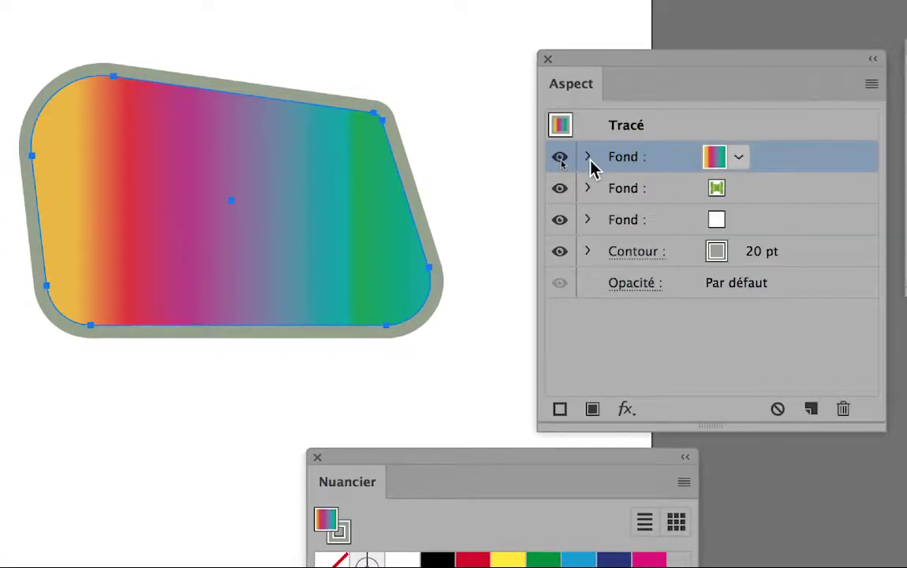
Check the individual opacity settings nested under the gradient fill and the pattern fill.
{"action": "left_click", "coordinate": [589, 160]}
{"action": "left_click", "coordinate": [590, 159]}
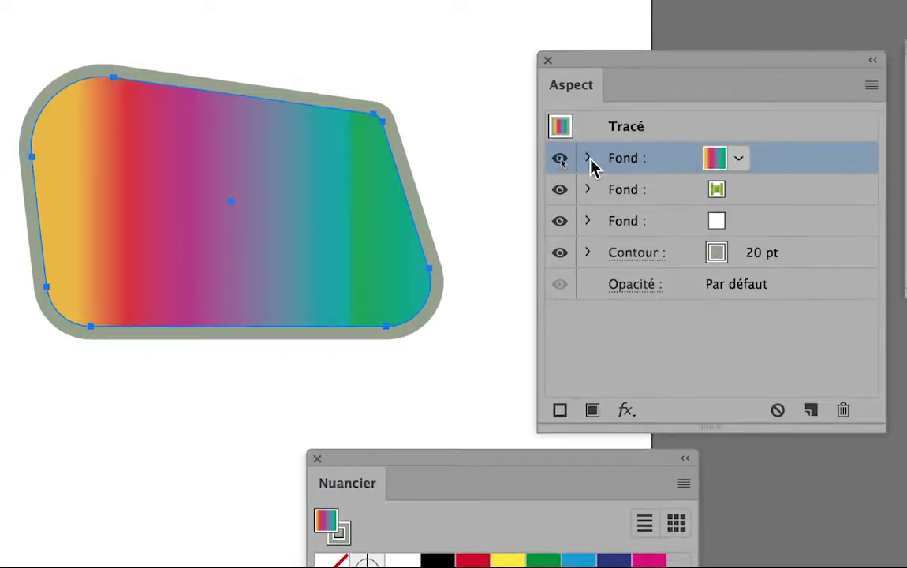
{"action": "left_click", "coordinate": [587, 189]}
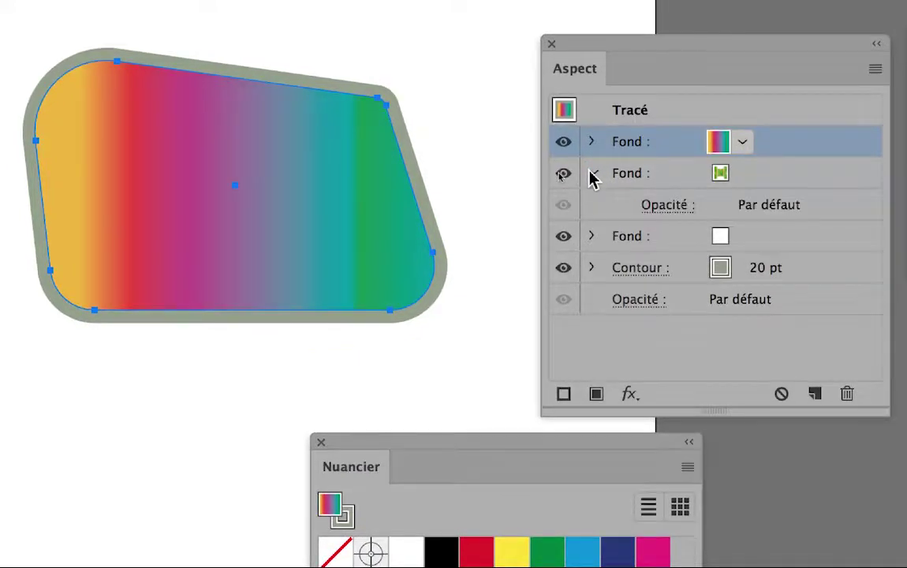
{"action": "left_click", "coordinate": [592, 175]}
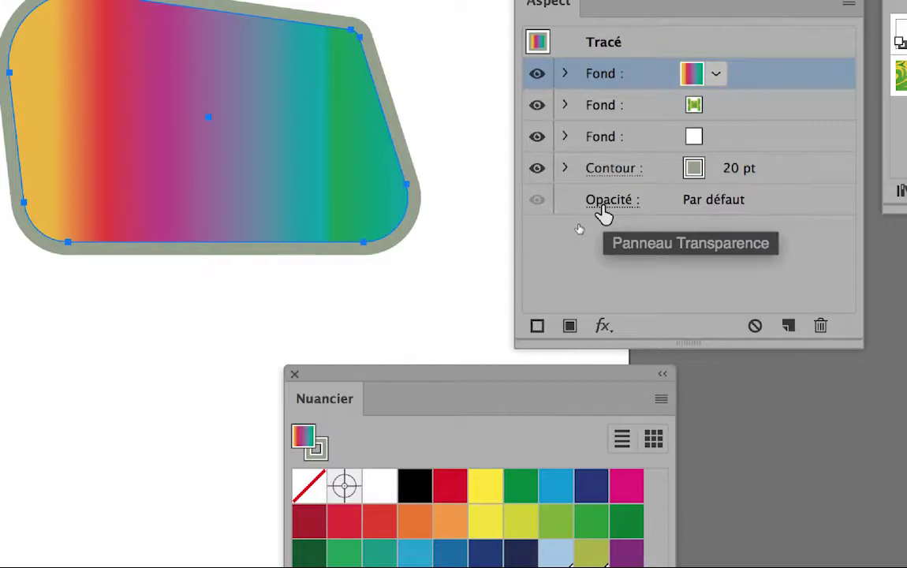
Try adjusting the overall opacity of the whole path, keeping it at 100%.
{"action": "left_click", "coordinate": [601, 207]}
{"action": "left_click", "coordinate": [619, 244]}
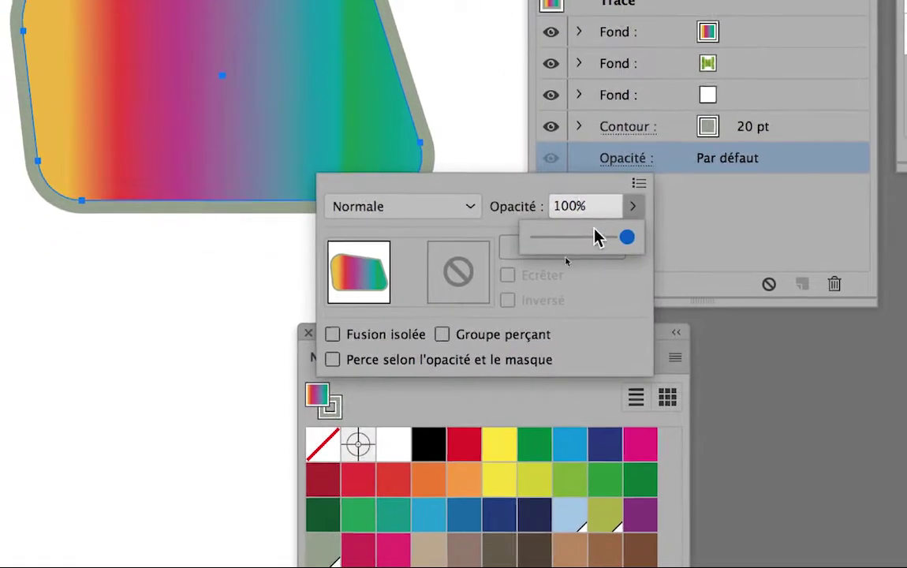
{"action": "mouse_move", "coordinate": [597, 237]}
{"action": "left_mouse_down"}
{"action": "mouse_move", "coordinate": [546, 235]}
{"action": "mouse_move", "coordinate": [640, 239]}
{"action": "mouse_move", "coordinate": [594, 236]}
{"action": "mouse_move", "coordinate": [615, 236]}
{"action": "left_mouse_up"}
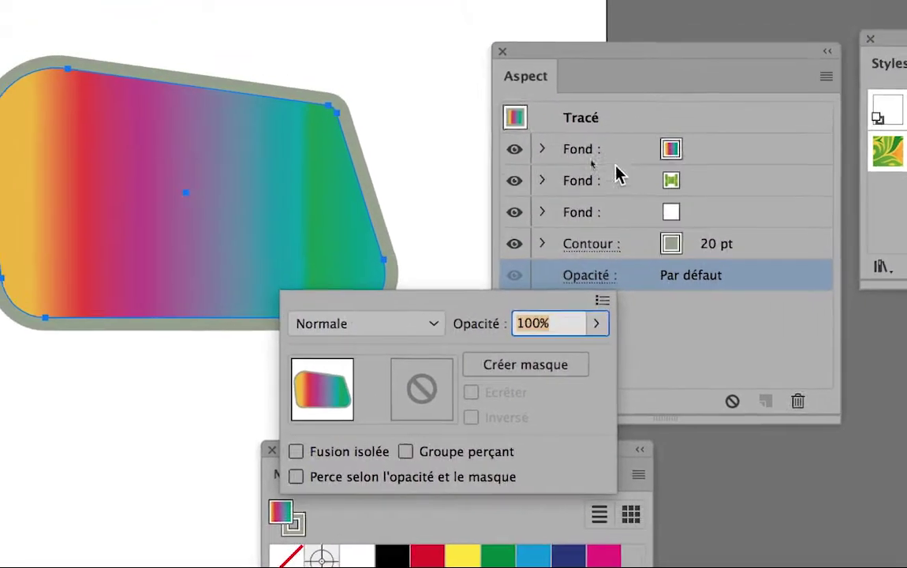
{"action": "left_click", "coordinate": [750, 49]}
Try the gradient fill at 57% opacity and cycle through its blending modes, such as Incrustation, back to Normale.
{"action": "left_click", "coordinate": [553, 160]}
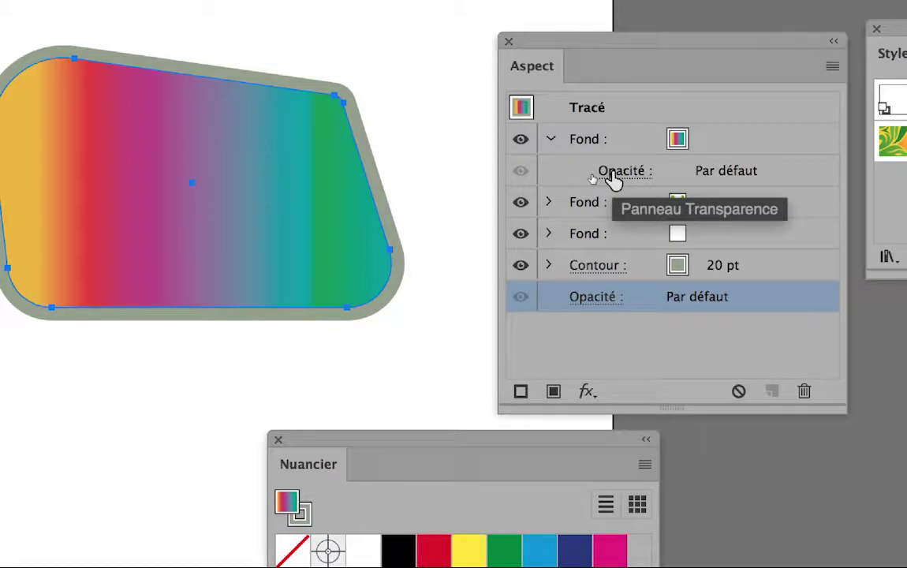
{"action": "left_click", "coordinate": [612, 172]}
{"action": "left_click", "coordinate": [628, 189]}
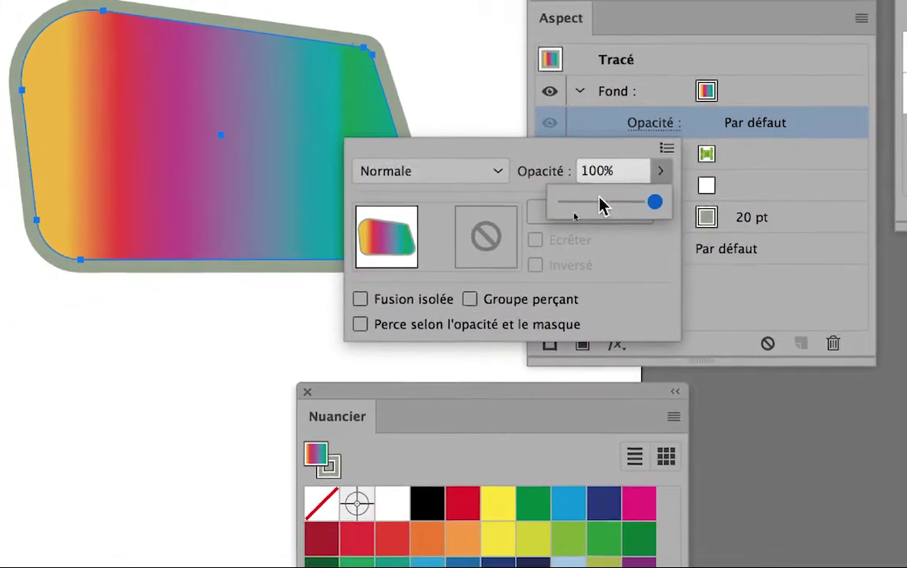
{"action": "left_click", "coordinate": [601, 203]}
{"action": "scroll", "coordinate": [442, 171], "scroll_direction": "down", "scroll_amount": 7}
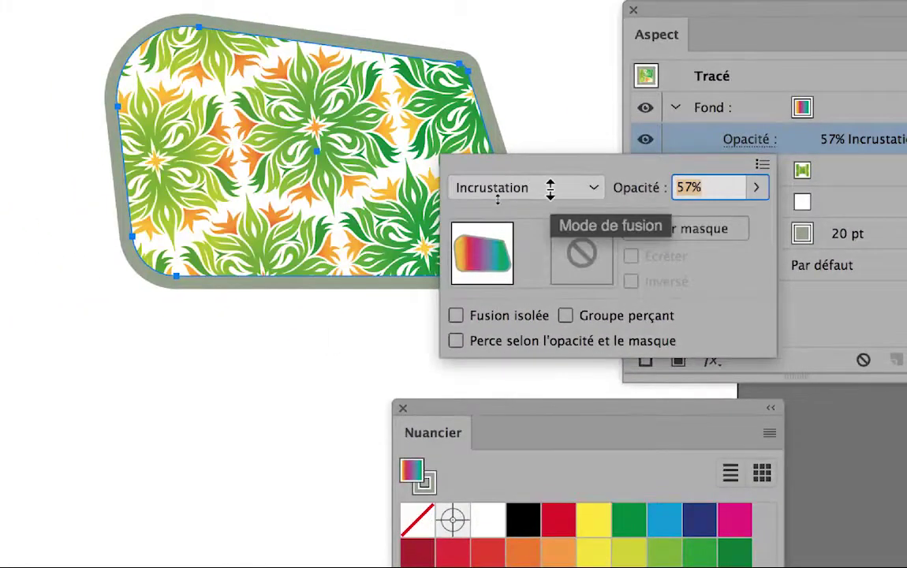
{"action": "scroll", "coordinate": [497, 200], "scroll_direction": "down", "scroll_amount": 5}
{"action": "scroll", "coordinate": [551, 188], "scroll_direction": "up", "scroll_amount": 12}
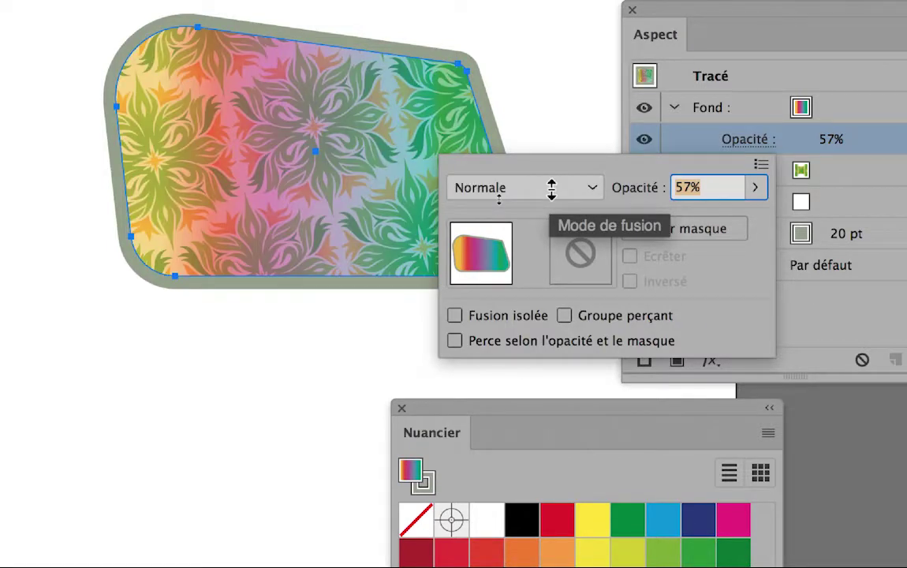
Restore the gradient fill's opacity to 100% and collapse its attributes again.
{"action": "left_click", "coordinate": [754, 187]}
{"action": "left_click", "coordinate": [619, 203]}
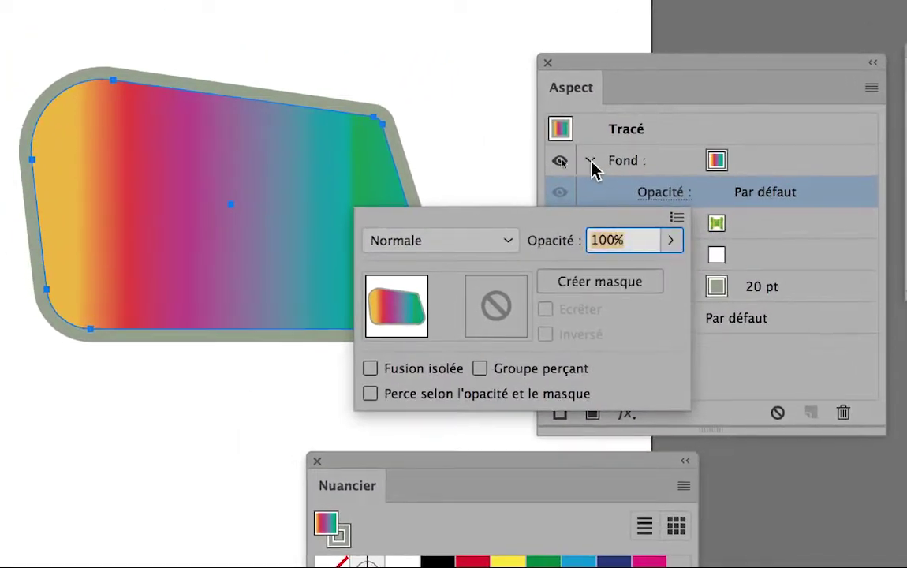
{"action": "key", "text": "Return"}
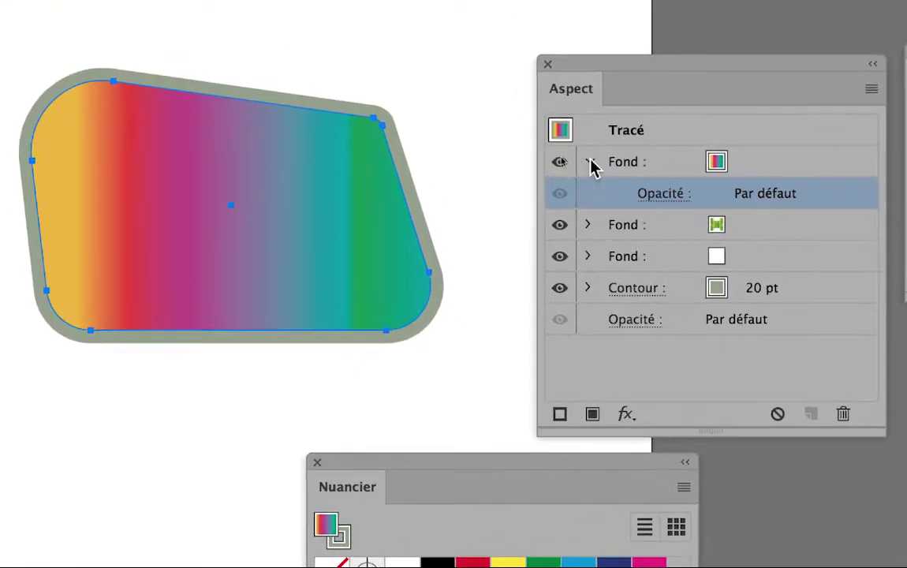
{"action": "left_click", "coordinate": [590, 163]}
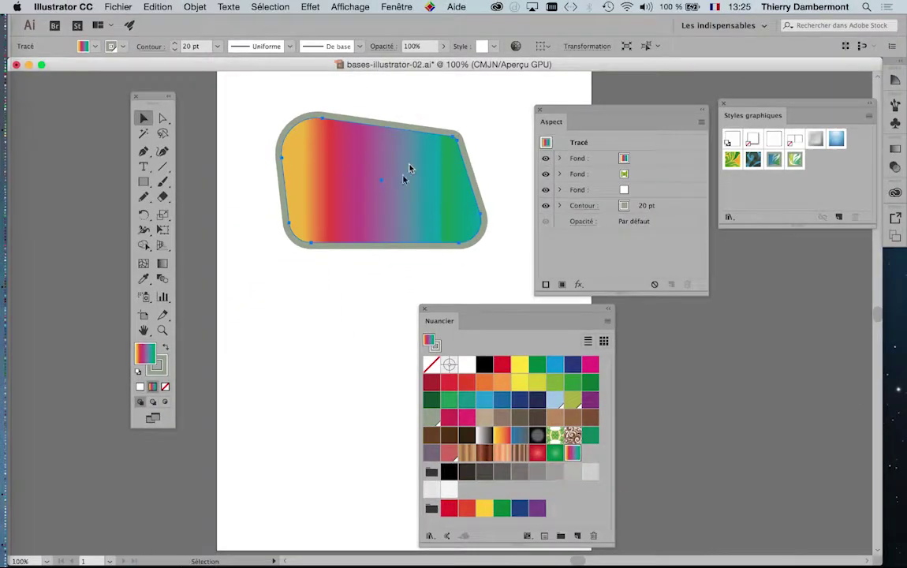
Make the topmost gradient fill of the path the active appearance attribute.
{"action": "scroll", "coordinate": [329, 190], "scroll_direction": "up", "scroll_amount": 2}
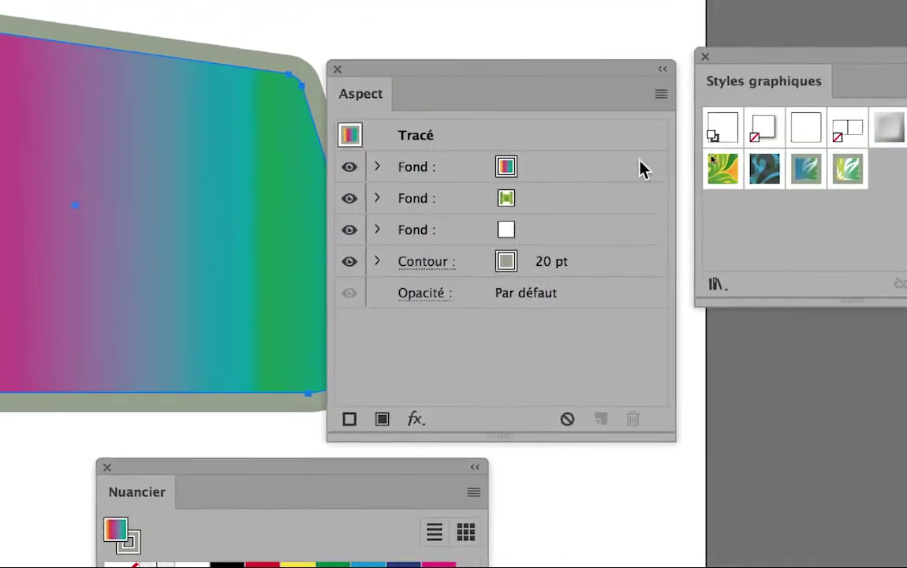
{"action": "left_click", "coordinate": [620, 170]}
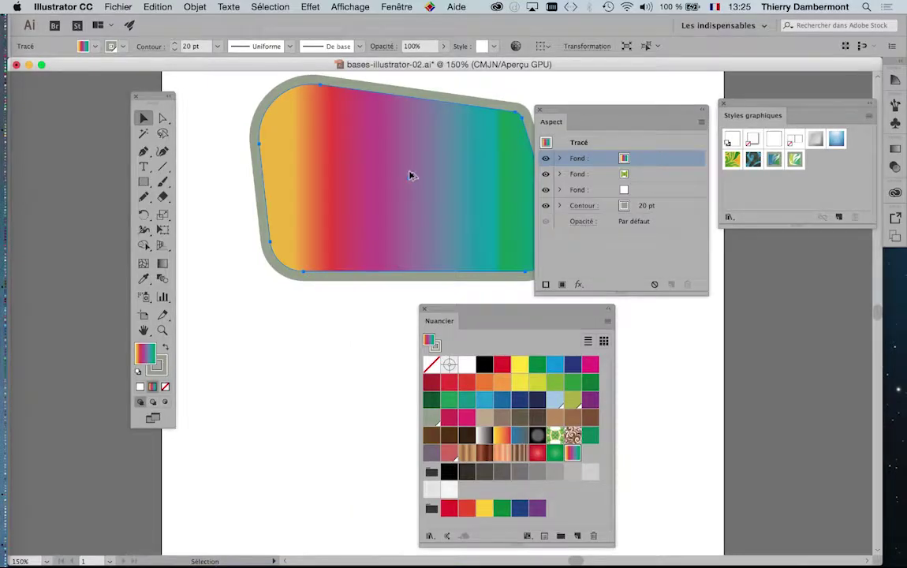
{"action": "scroll", "coordinate": [410, 175], "scroll_direction": "down", "scroll_amount": 2}
{"action": "left_click_drag", "start_coordinate": [351, 195], "coordinate": [301, 185]}
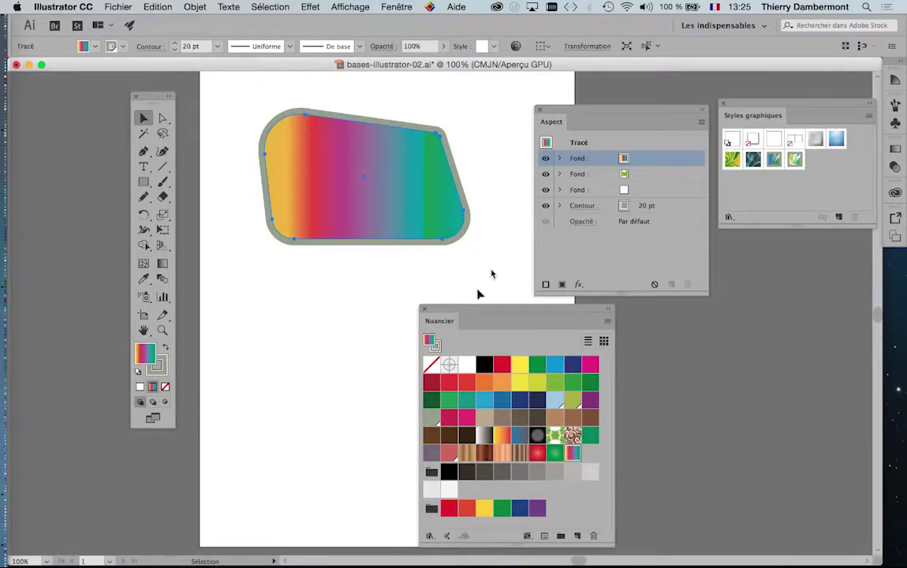
Move the swatches away from the artboard, open the Ciel gradient library and place it below the shape.
{"action": "left_click_drag", "start_coordinate": [462, 309], "coordinate": [667, 76]}
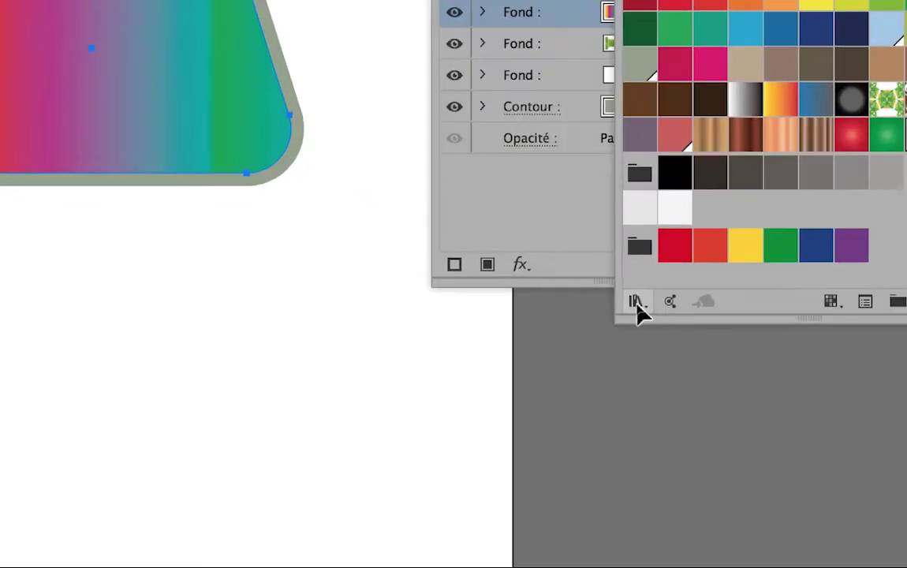
{"action": "left_click", "coordinate": [636, 304]}
{"action": "mouse_move", "coordinate": [645, 323]}
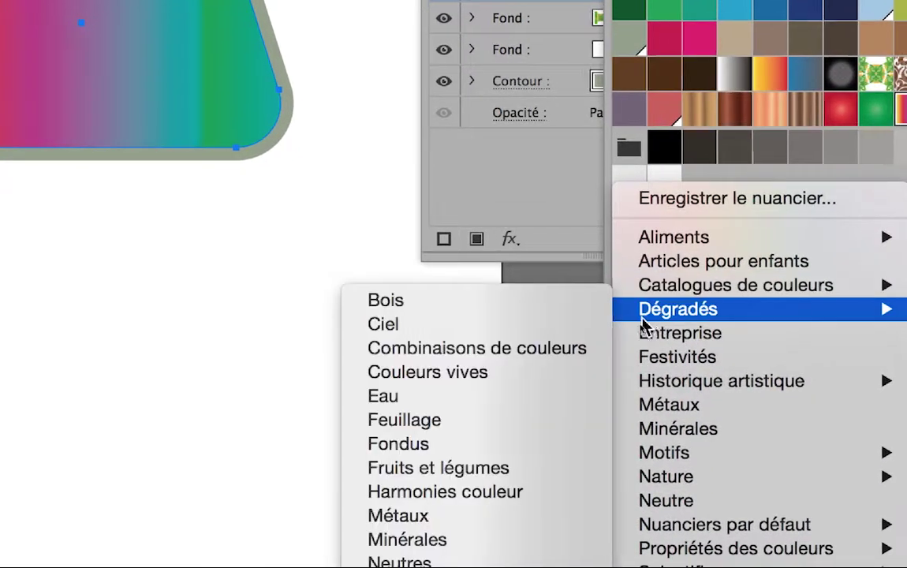
{"action": "left_click", "coordinate": [598, 325]}
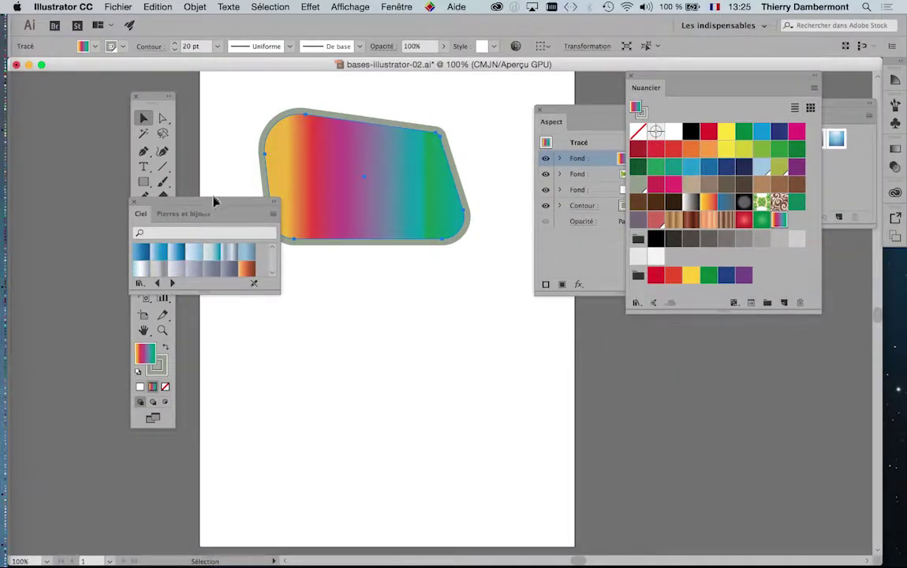
{"action": "left_click_drag", "start_coordinate": [244, 203], "coordinate": [428, 332]}
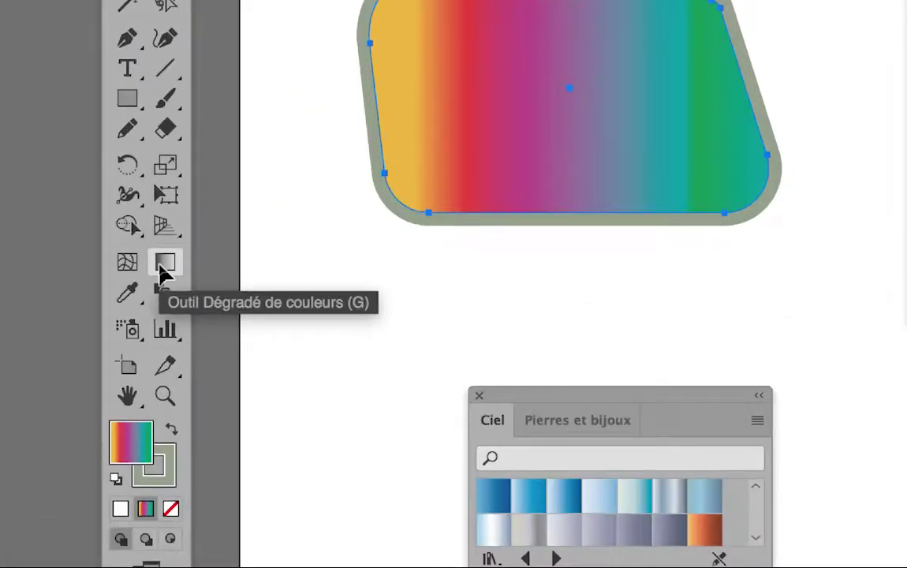
Reposition the inner colour stops, including magenta, turquoise and green, along the fill with the Gradient tool.
{"action": "left_click", "coordinate": [163, 266]}
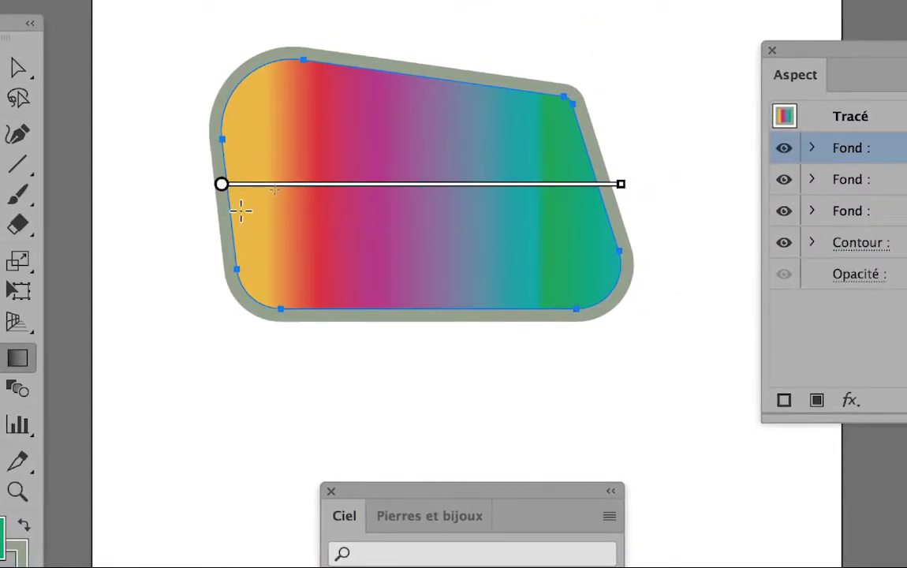
{"action": "mouse_move", "coordinate": [239, 193]}
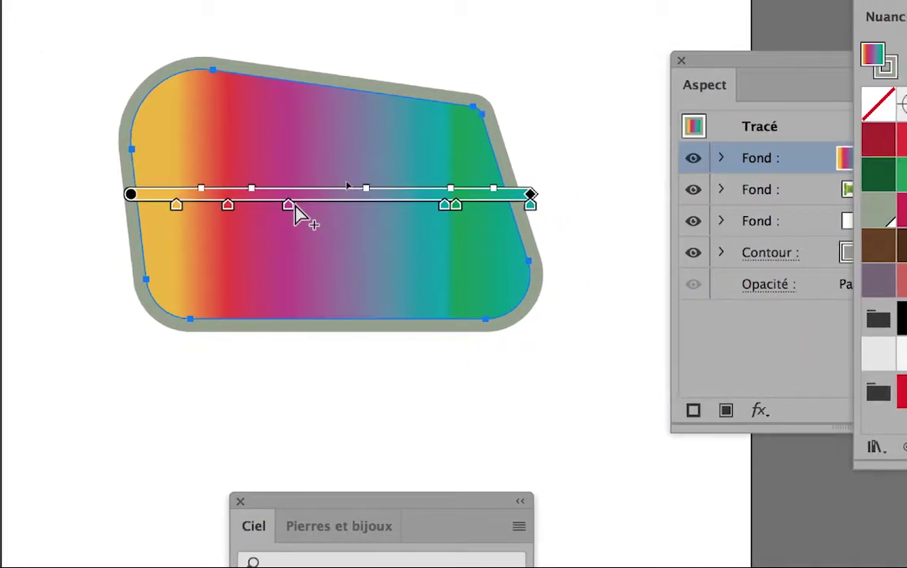
{"action": "mouse_move", "coordinate": [292, 206]}
{"action": "left_mouse_down"}
{"action": "mouse_move", "coordinate": [351, 207]}
{"action": "mouse_move", "coordinate": [278, 207]}
{"action": "left_mouse_up"}
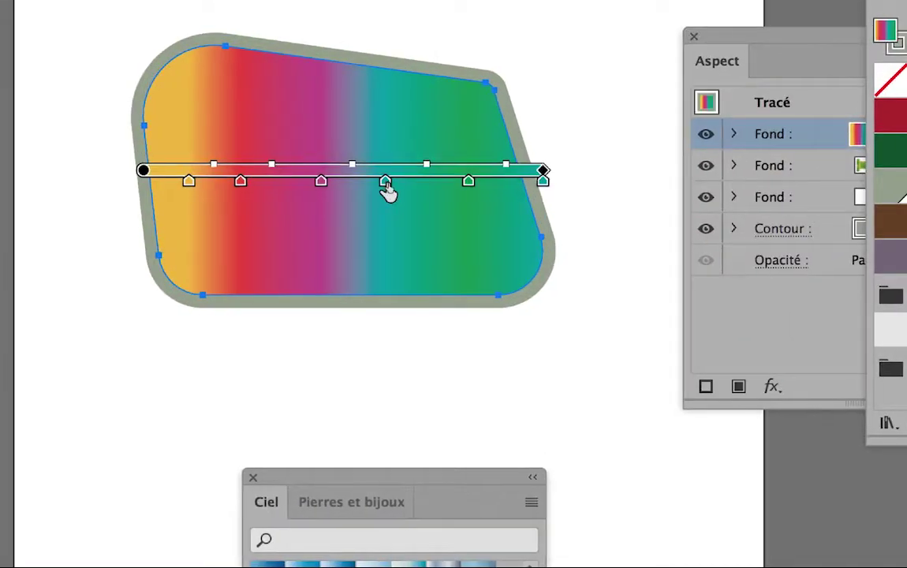
{"action": "left_click_drag", "start_coordinate": [384, 186], "coordinate": [431, 196]}
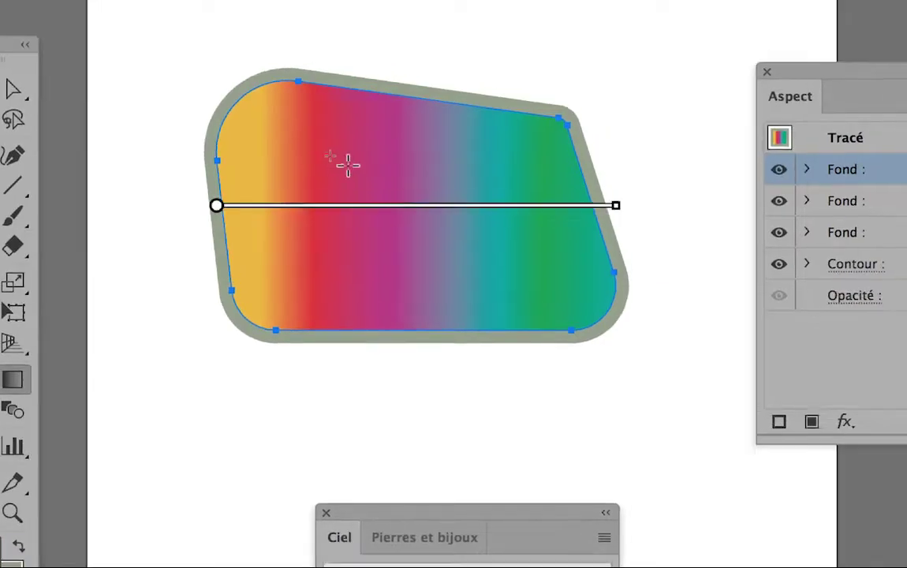
Redraw the gradient diagonally from the shape's upper part to its lower edge and move the Ciel library off the artboard.
{"action": "mouse_move", "coordinate": [345, 130]}
{"action": "left_mouse_down"}
{"action": "mouse_move", "coordinate": [344, 207]}
{"action": "mouse_move", "coordinate": [375, 167]}
{"action": "mouse_move", "coordinate": [414, 255]}
{"action": "mouse_move", "coordinate": [465, 330]}
{"action": "left_mouse_up"}
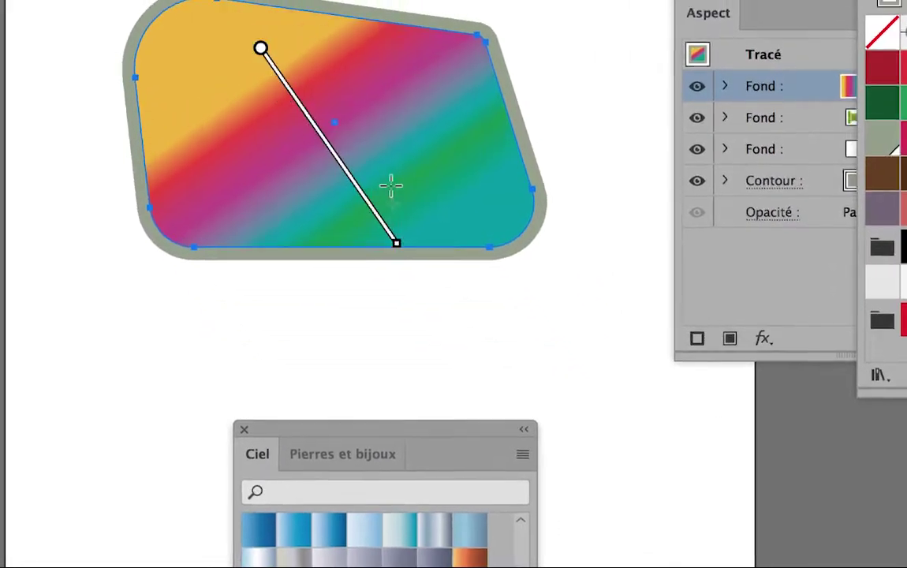
{"action": "key", "text": "v"}
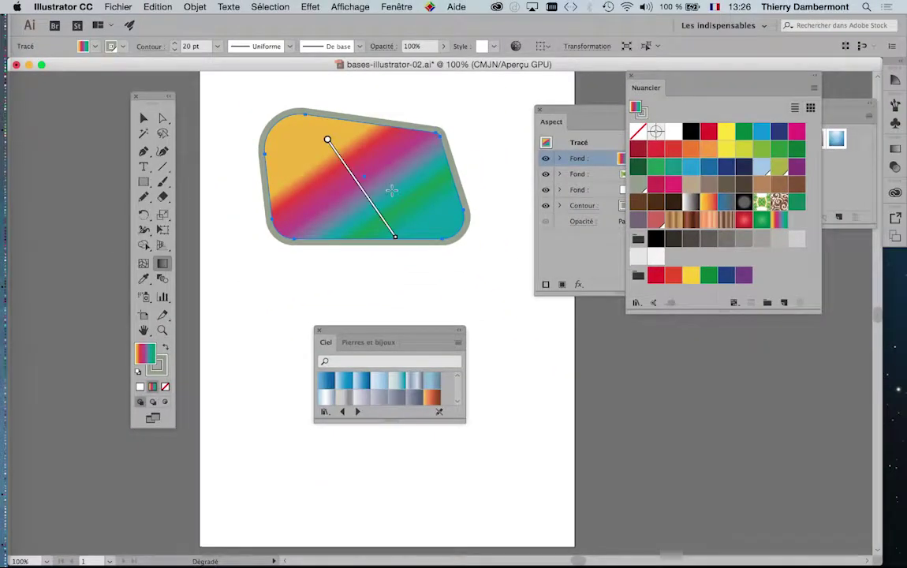
{"action": "left_click_drag", "start_coordinate": [391, 190], "coordinate": [399, 241]}
{"action": "left_click_drag", "start_coordinate": [408, 333], "coordinate": [665, 345]}
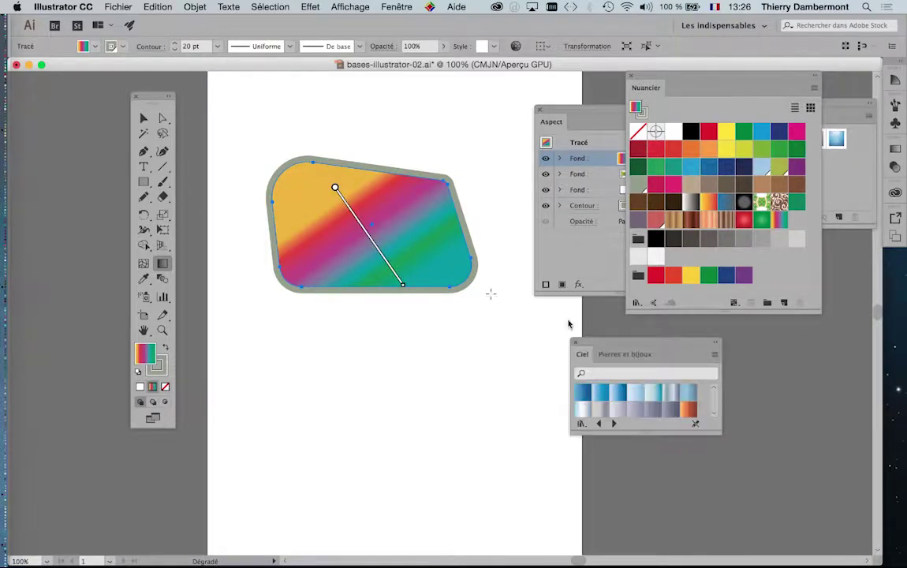
Try stretching the gradient along a steep line from above the shape to well below it.
{"action": "scroll", "coordinate": [392, 237], "scroll_direction": "down", "scroll_amount": 1}
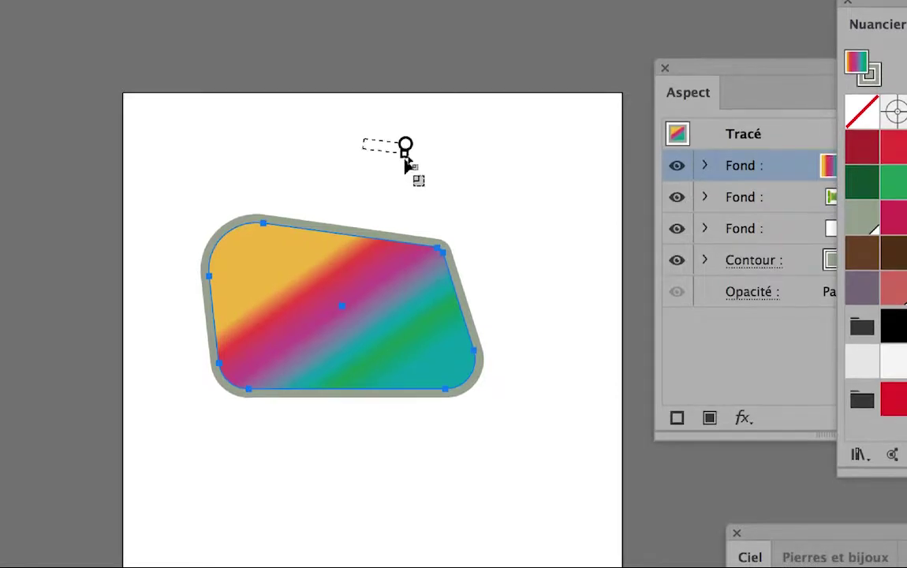
{"action": "mouse_move", "coordinate": [406, 150]}
{"action": "left_mouse_down"}
{"action": "mouse_move", "coordinate": [377, 278]}
{"action": "mouse_move", "coordinate": [321, 428]}
{"action": "left_mouse_up"}
{"action": "left_click_drag", "start_coordinate": [377, 251], "coordinate": [330, 360]}
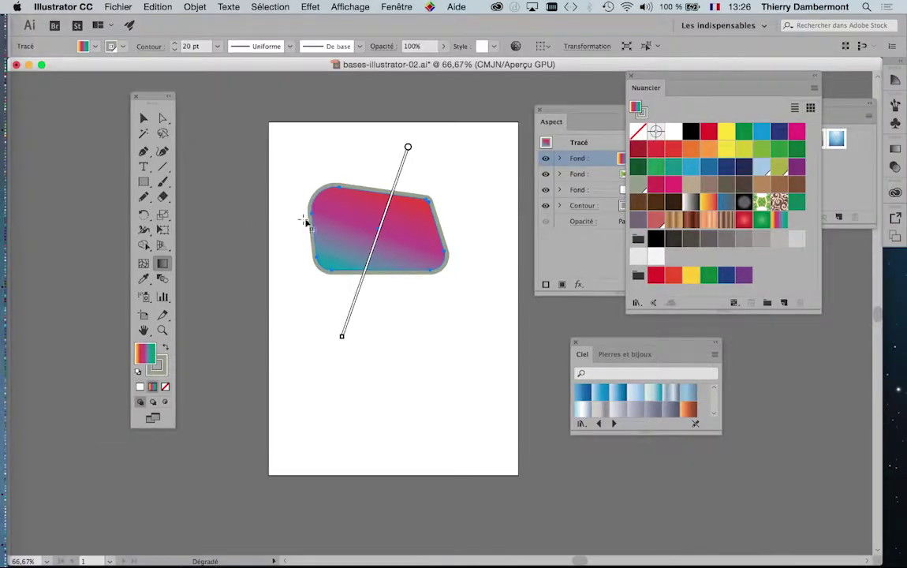
Redraw the gradient in reverse, from the shape's right edge to just outside its lower-left corner.
{"action": "left_click_drag", "start_coordinate": [486, 225], "coordinate": [485, 228]}
{"action": "left_click_drag", "start_coordinate": [379, 183], "coordinate": [324, 263]}
{"action": "left_click_drag", "start_coordinate": [438, 261], "coordinate": [443, 265]}
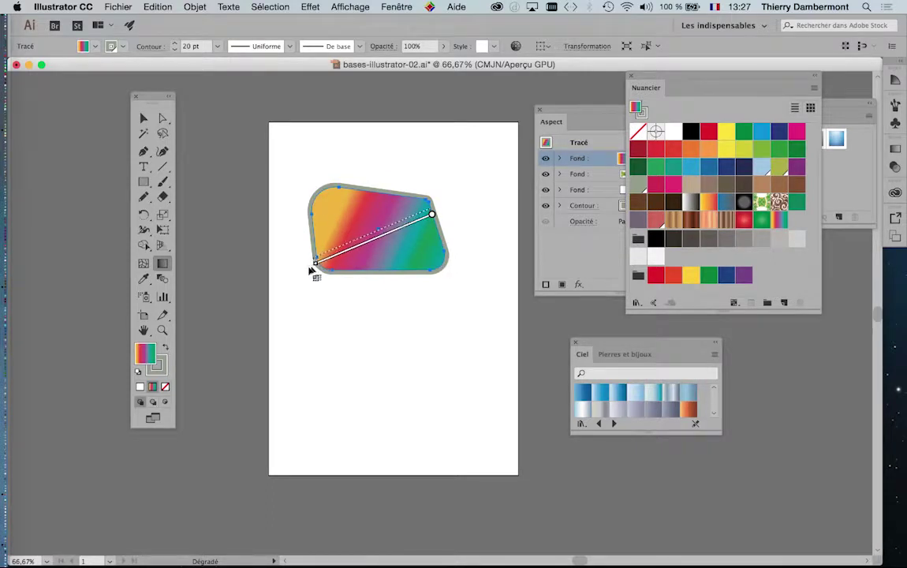
{"action": "left_click_drag", "start_coordinate": [312, 271], "coordinate": [301, 266]}
{"action": "scroll", "coordinate": [363, 235], "scroll_direction": "up", "scroll_amount": 1}
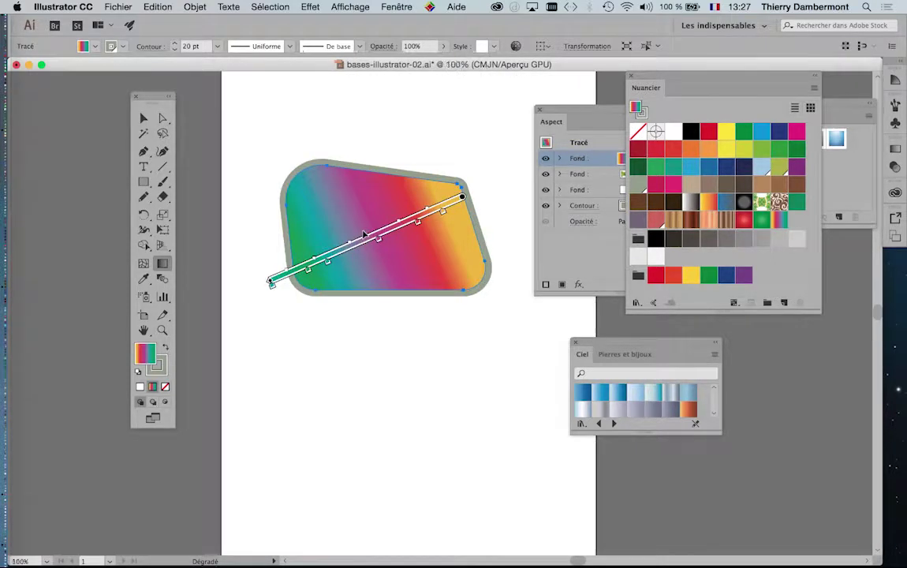
Redraw the gradient in several directions, ending with a steep line from below the shape to above its upper edge.
{"action": "left_click_drag", "start_coordinate": [412, 294], "coordinate": [412, 296]}
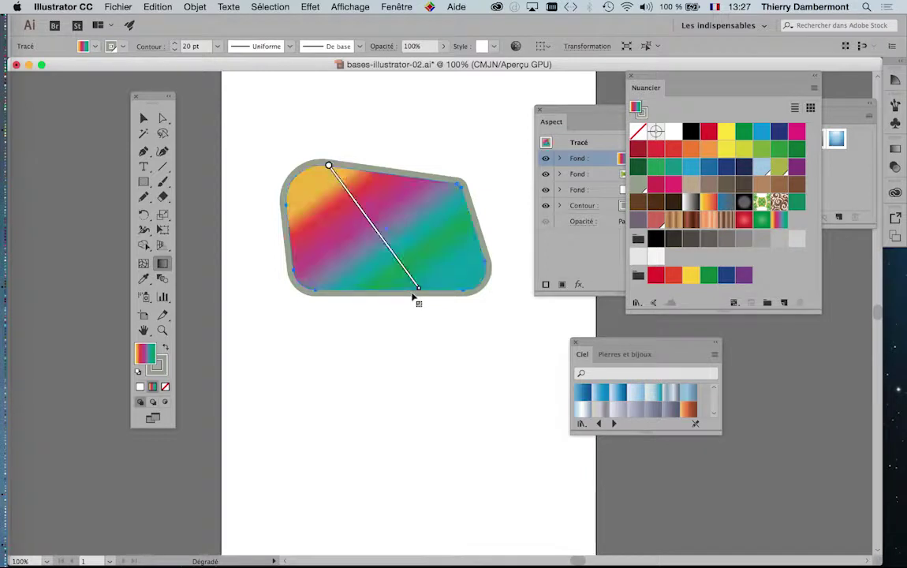
{"action": "left_click_drag", "start_coordinate": [420, 121], "coordinate": [330, 374]}
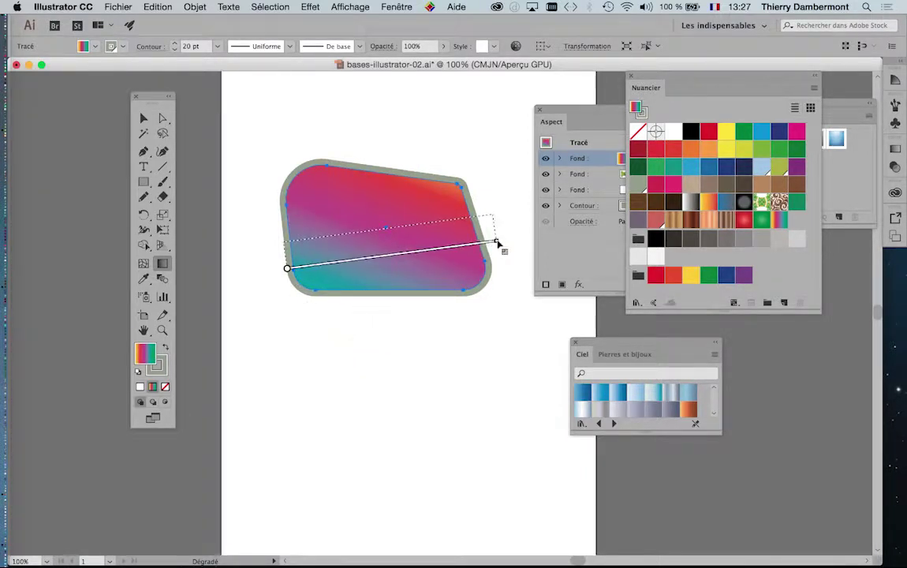
{"action": "left_click_drag", "start_coordinate": [497, 244], "coordinate": [500, 247]}
{"action": "key", "text": "ctrl+z"}
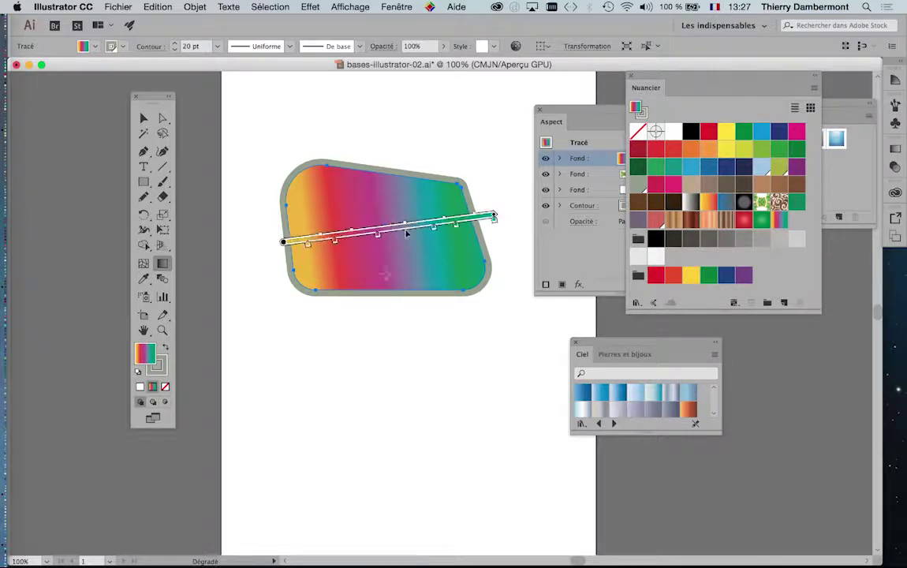
{"action": "left_click_drag", "start_coordinate": [392, 178], "coordinate": [405, 140]}
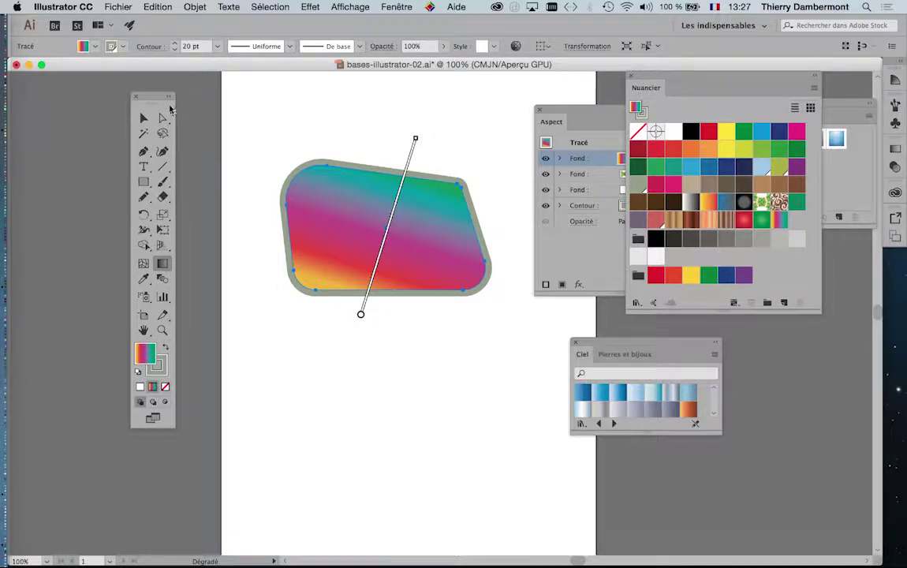
Move the tools to the far side of the workspace and display the Dégradé de couleurs panel just beside the shape.
{"action": "left_click_drag", "start_coordinate": [157, 98], "coordinate": [48, 99]}
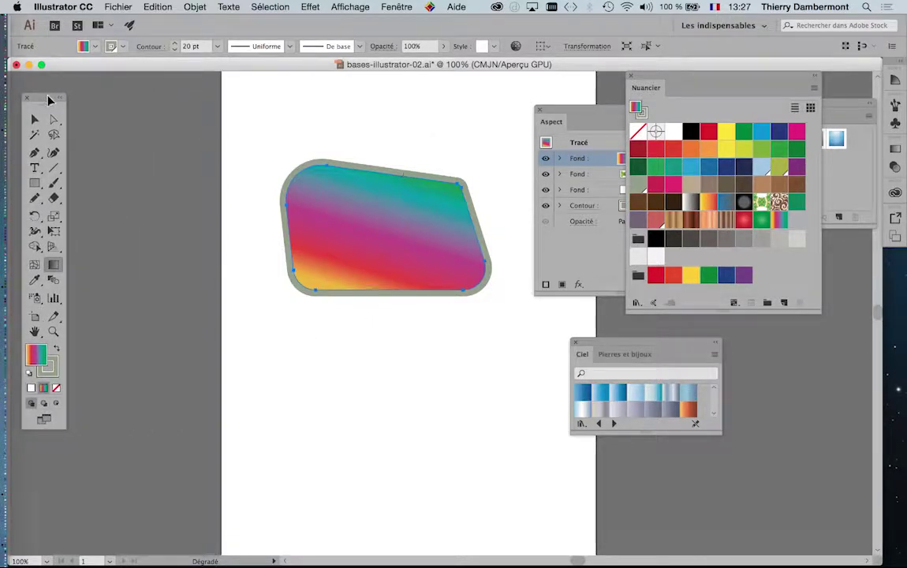
{"action": "left_click", "coordinate": [396, 7]}
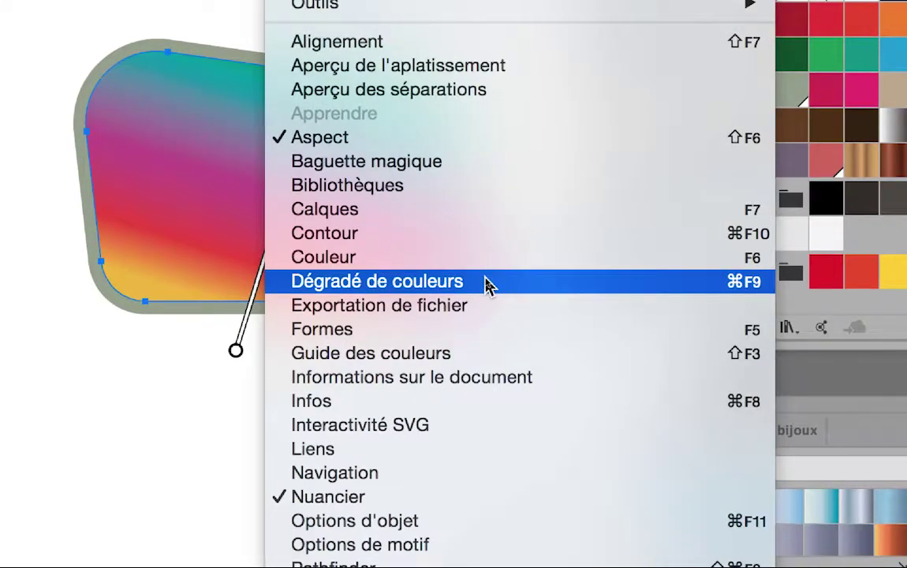
{"action": "left_click", "coordinate": [486, 283]}
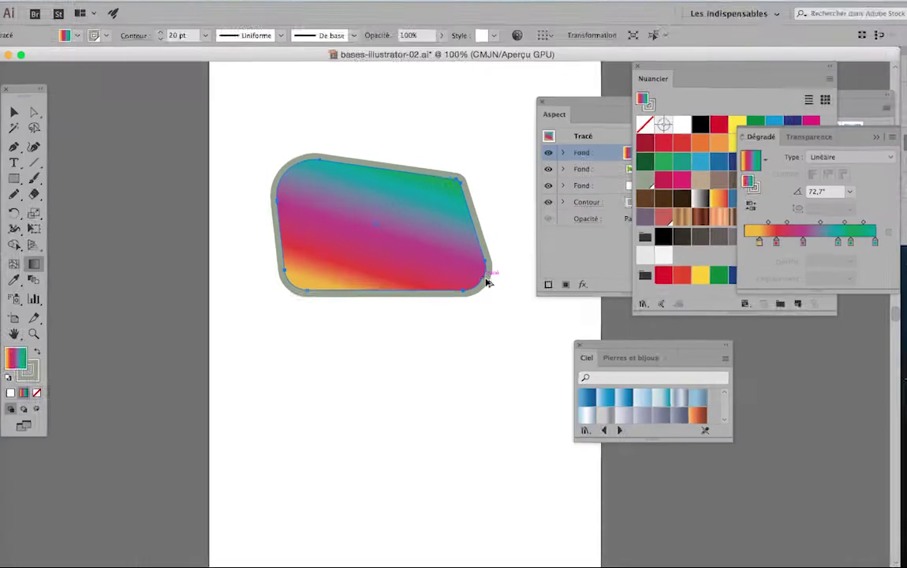
{"action": "key", "text": "g"}
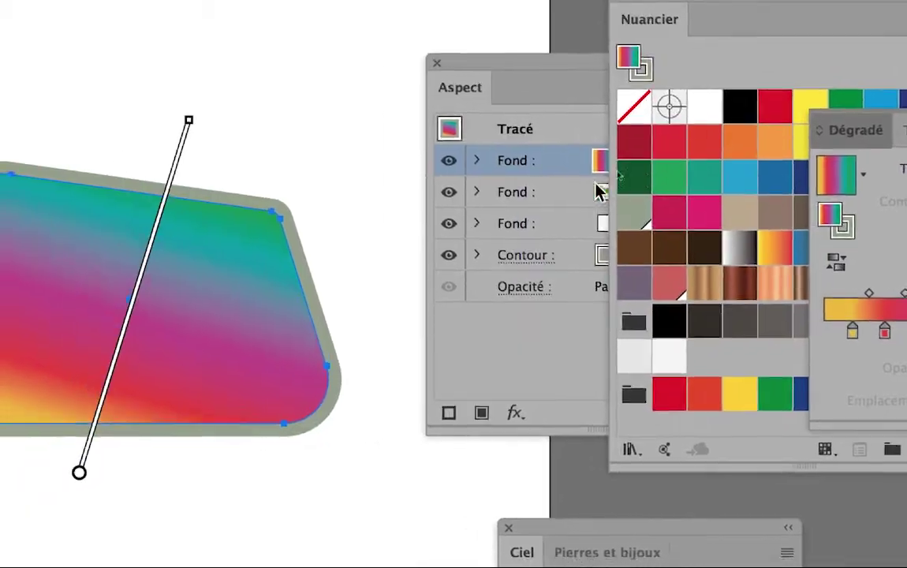
{"action": "left_click_drag", "start_coordinate": [756, 152], "coordinate": [324, 239]}
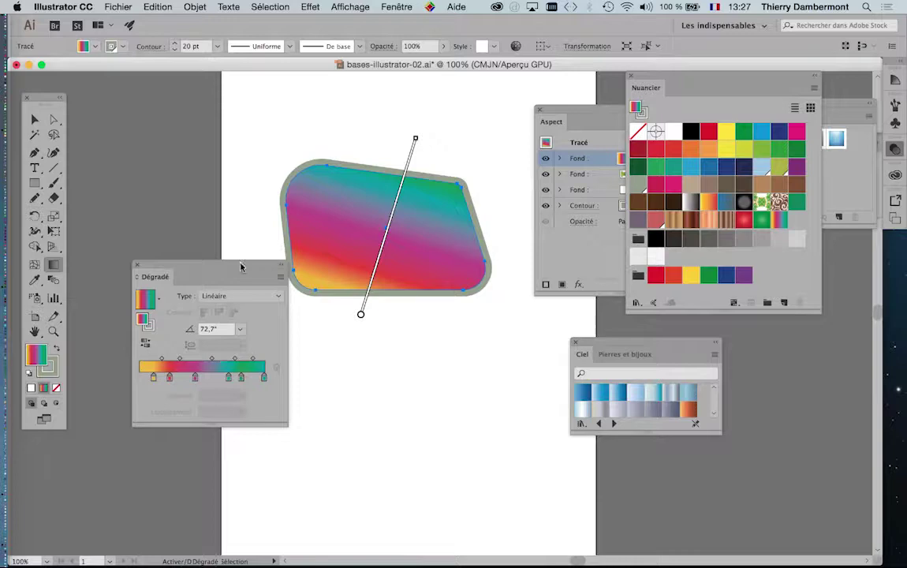
{"action": "left_click_drag", "start_coordinate": [240, 267], "coordinate": [196, 303]}
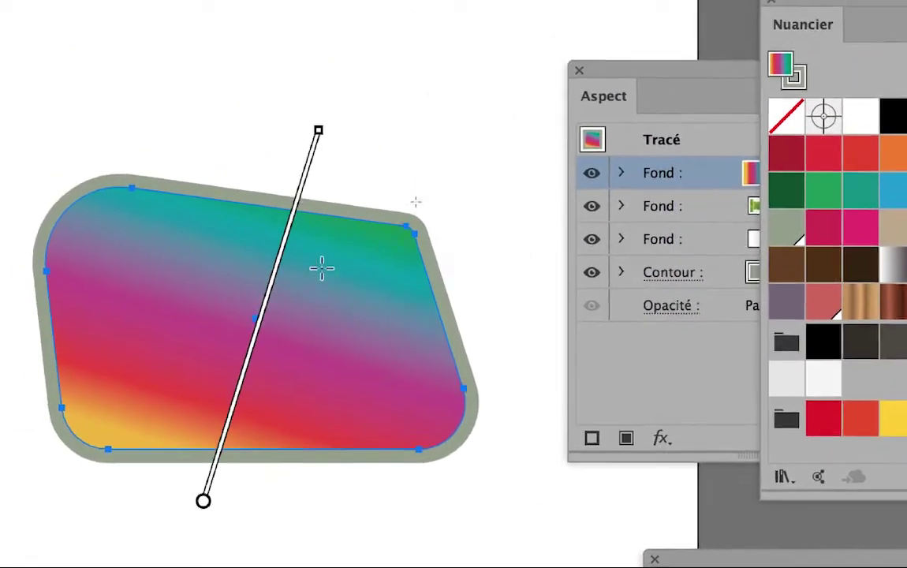
Recolour the magenta stop in the middle of the gradient with the yellow swatch.
{"action": "mouse_move", "coordinate": [144, 191]}
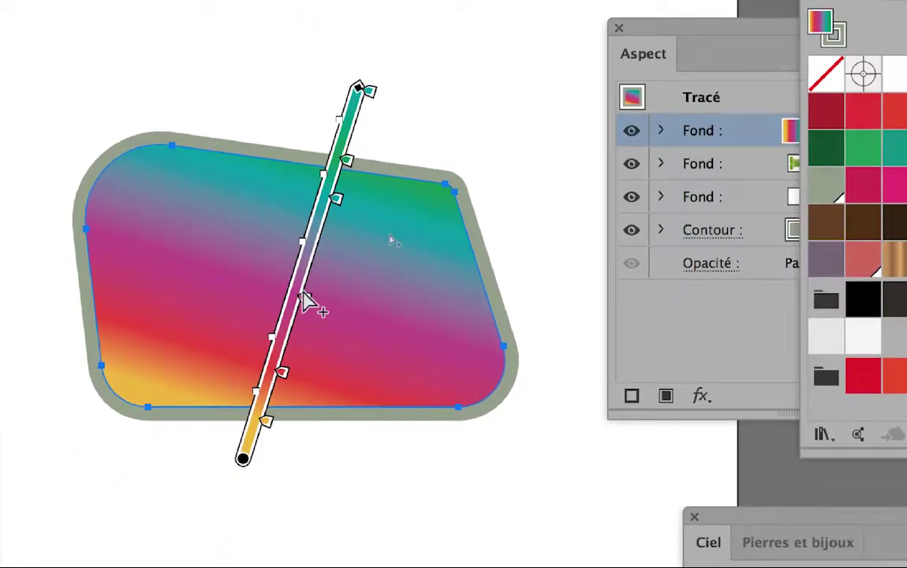
{"action": "left_click", "coordinate": [305, 298]}
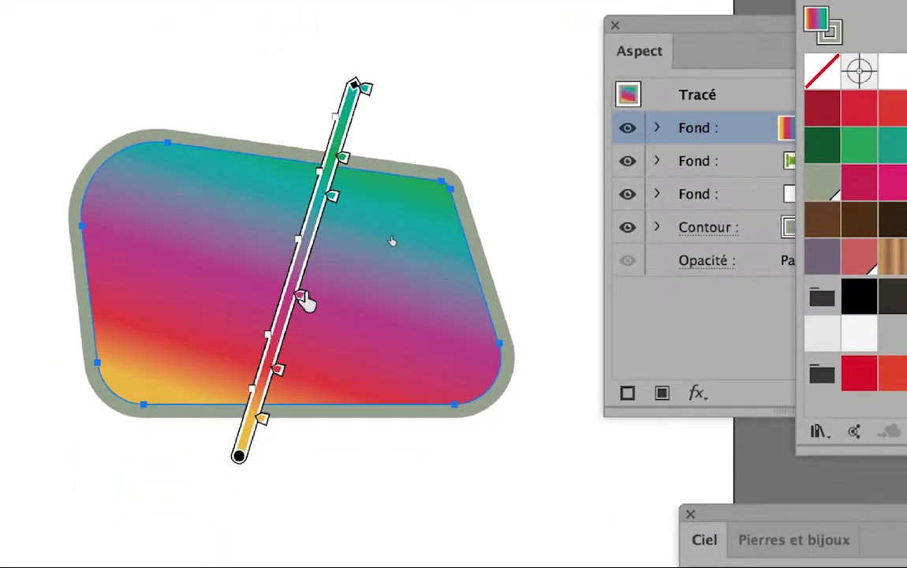
{"action": "double_click", "coordinate": [304, 299]}
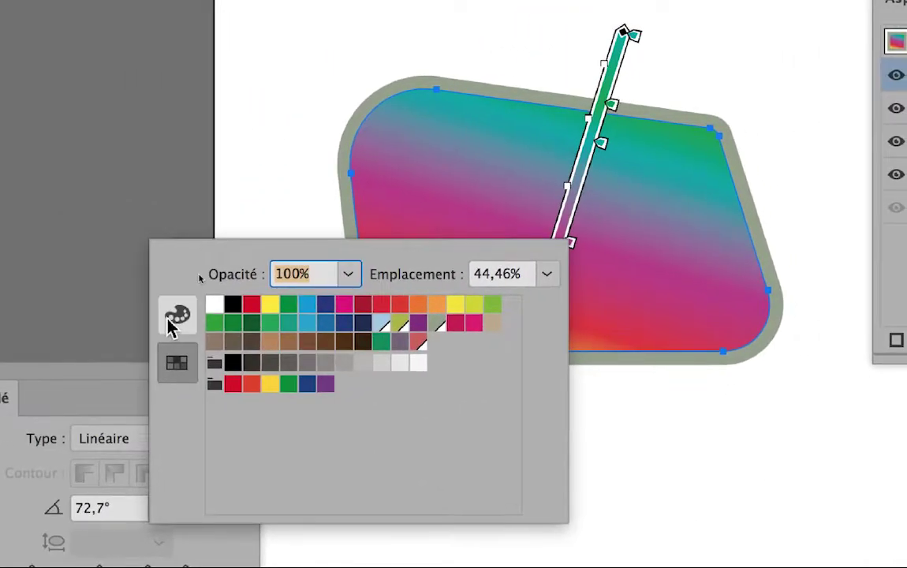
{"action": "left_click", "coordinate": [175, 317]}
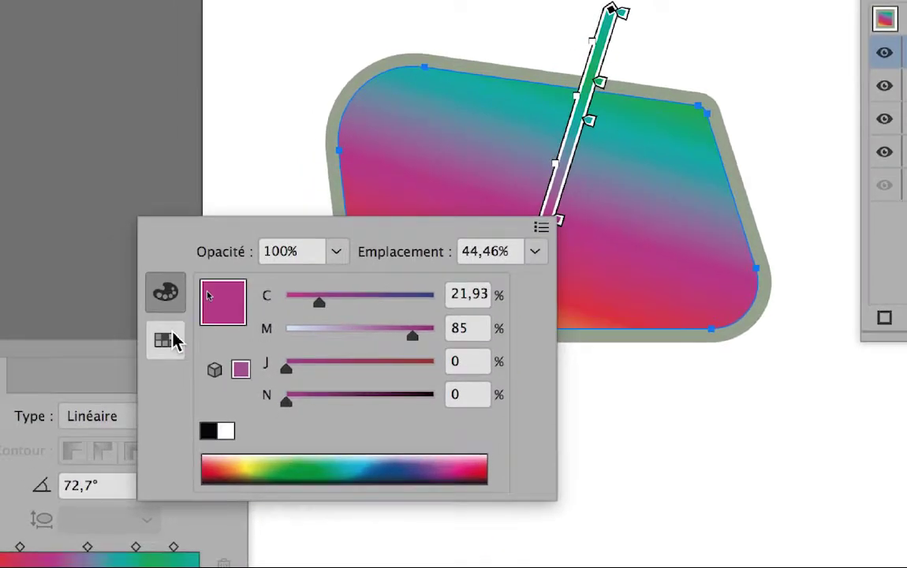
{"action": "left_click", "coordinate": [152, 361]}
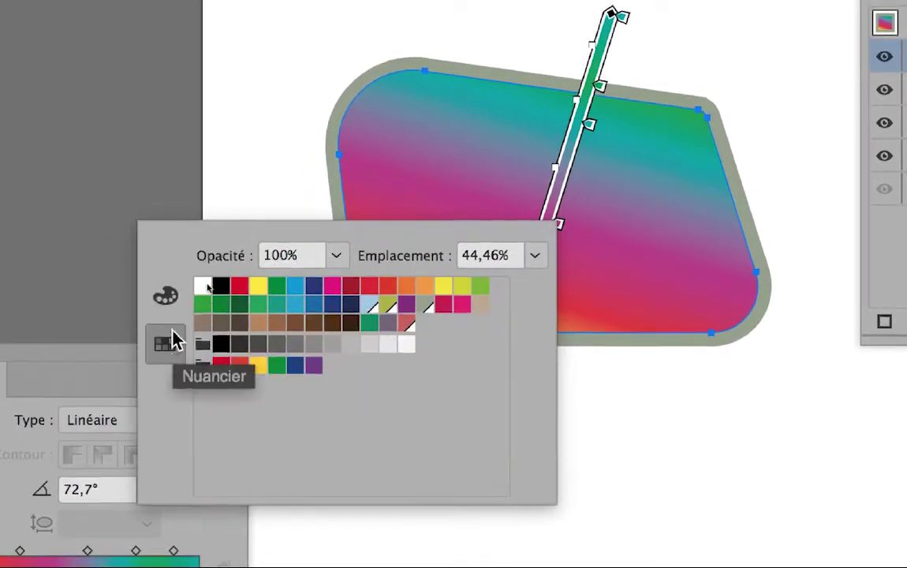
{"action": "left_click", "coordinate": [153, 317]}
{"action": "left_click", "coordinate": [171, 341]}
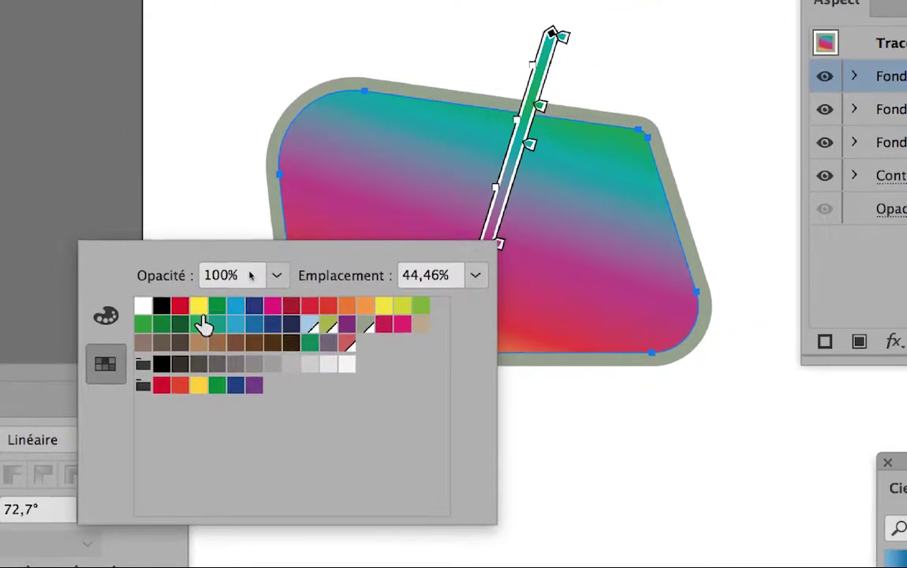
{"action": "left_click", "coordinate": [199, 306]}
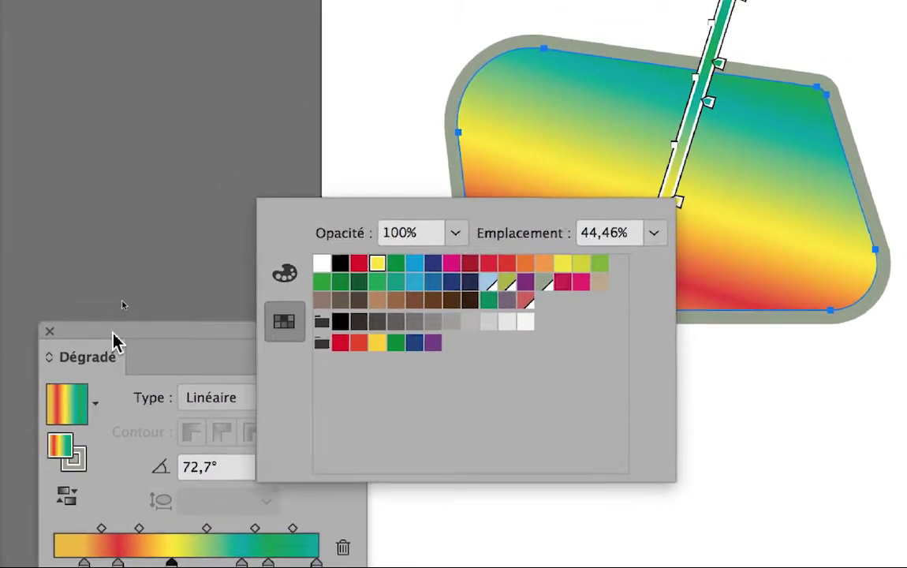
{"action": "left_click", "coordinate": [114, 341]}
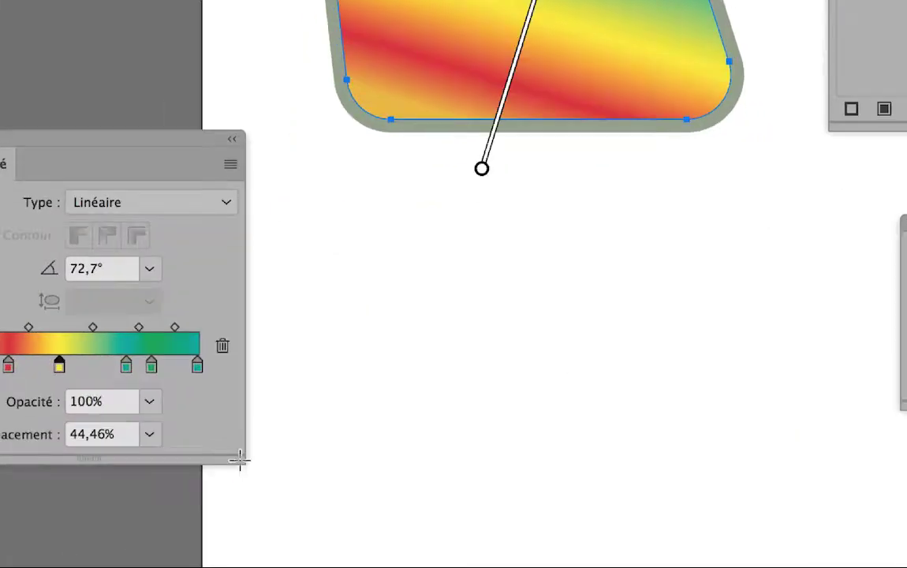
Widen the Dégradé panel considerably and place it below the shape.
{"action": "left_click_drag", "start_coordinate": [239, 459], "coordinate": [683, 487]}
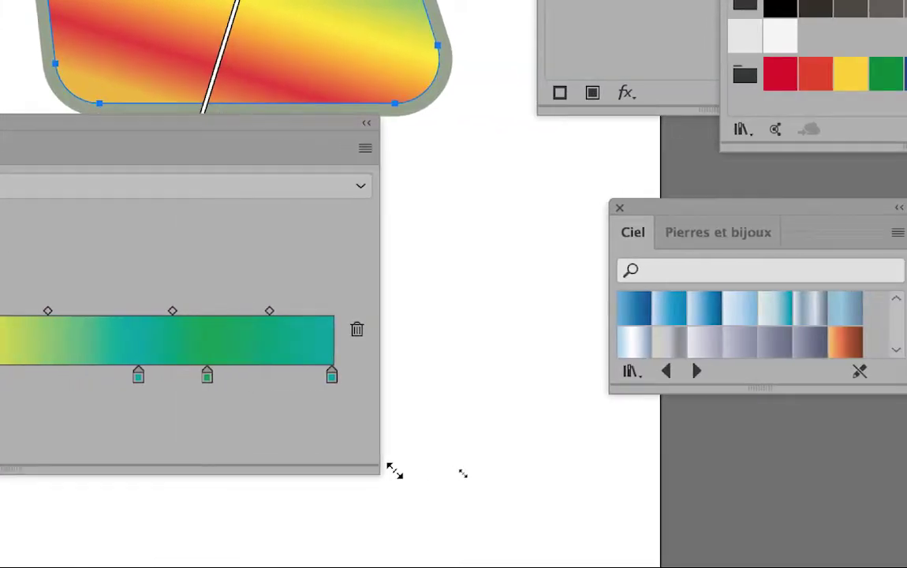
{"action": "left_click_drag", "start_coordinate": [394, 471], "coordinate": [398, 478]}
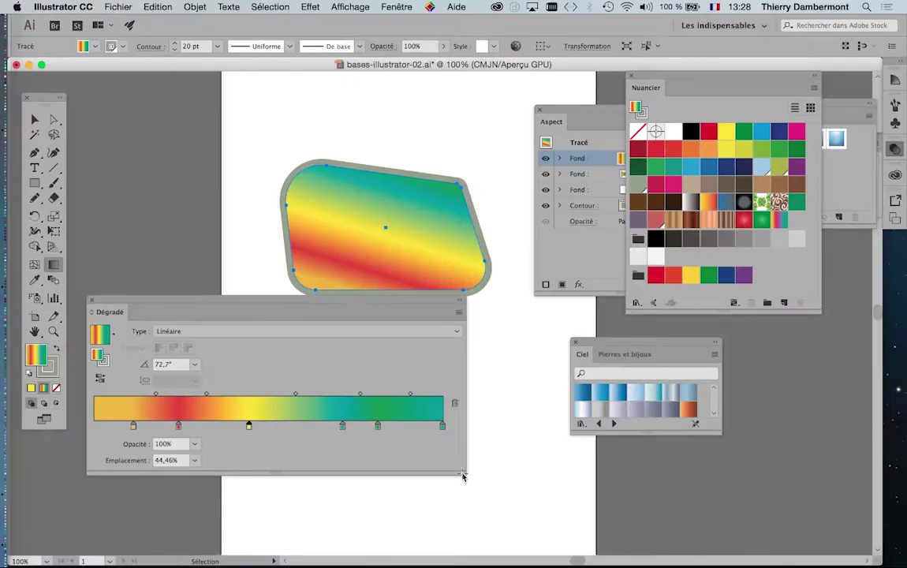
{"action": "left_click_drag", "start_coordinate": [466, 474], "coordinate": [656, 483]}
{"action": "left_click_drag", "start_coordinate": [518, 306], "coordinate": [508, 330]}
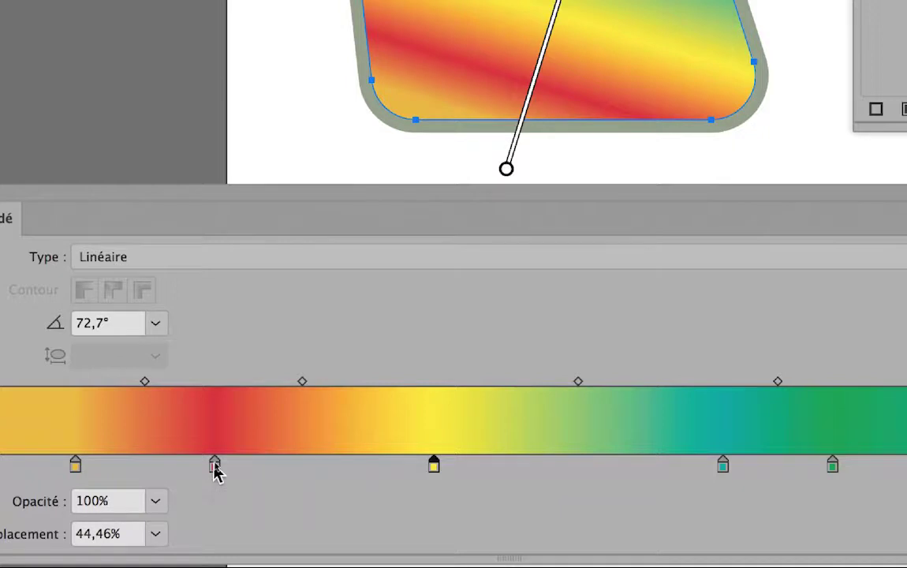
Remove the red colour stop and add a new stop at about 27% between the orange and yellow ones.
{"action": "left_click", "coordinate": [215, 465]}
{"action": "left_click_drag", "start_coordinate": [217, 477], "coordinate": [217, 487]}
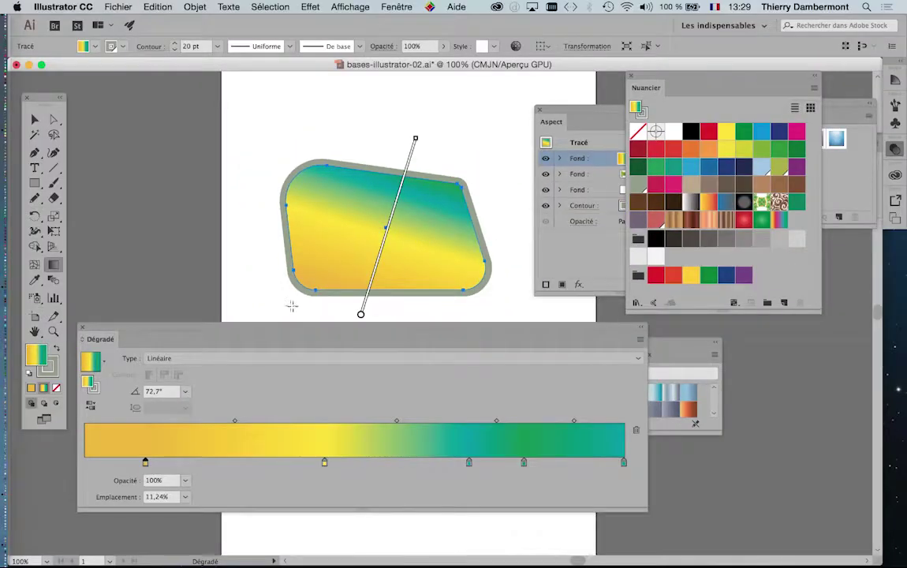
{"action": "mouse_move", "coordinate": [375, 283]}
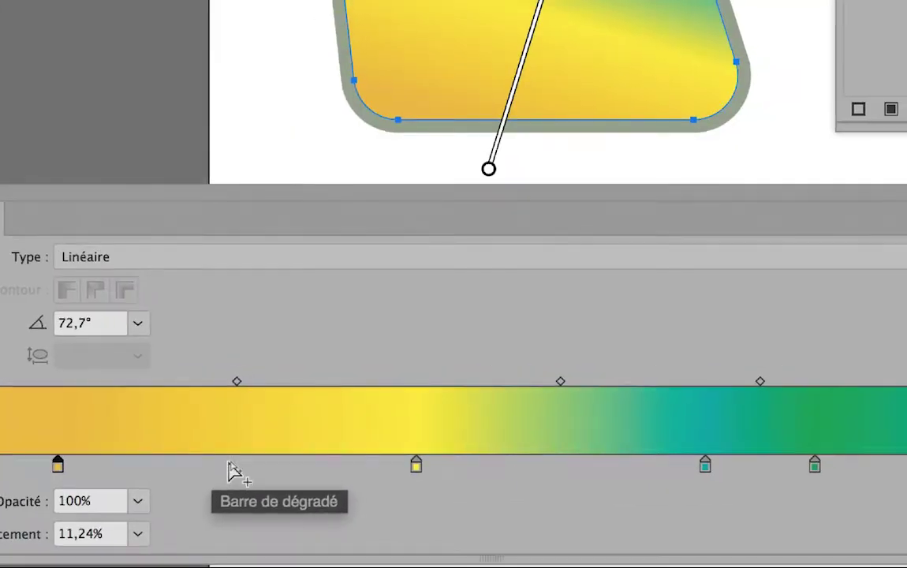
{"action": "left_click", "coordinate": [230, 465]}
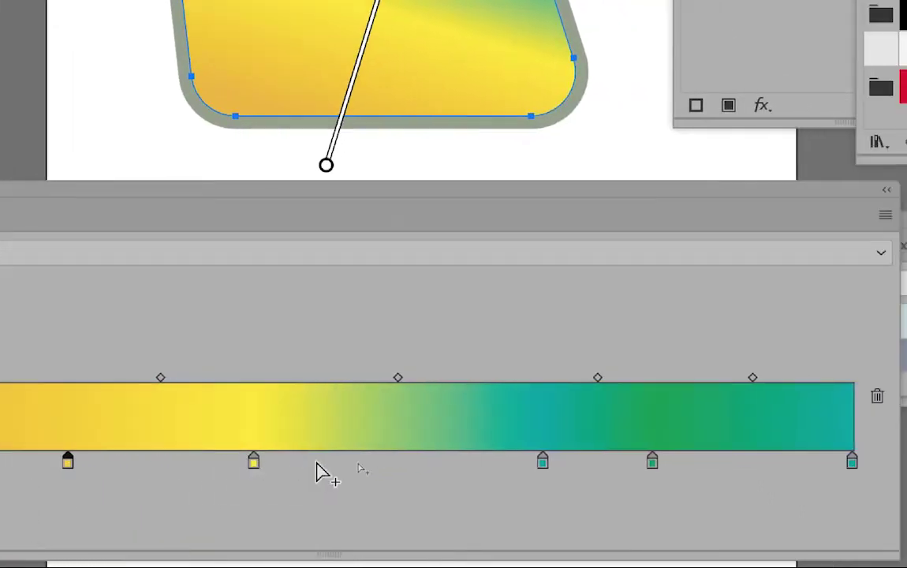
Add a colour stop between yellow and turquoise and colour it Magenta CMJN.
{"action": "left_click", "coordinate": [404, 464]}
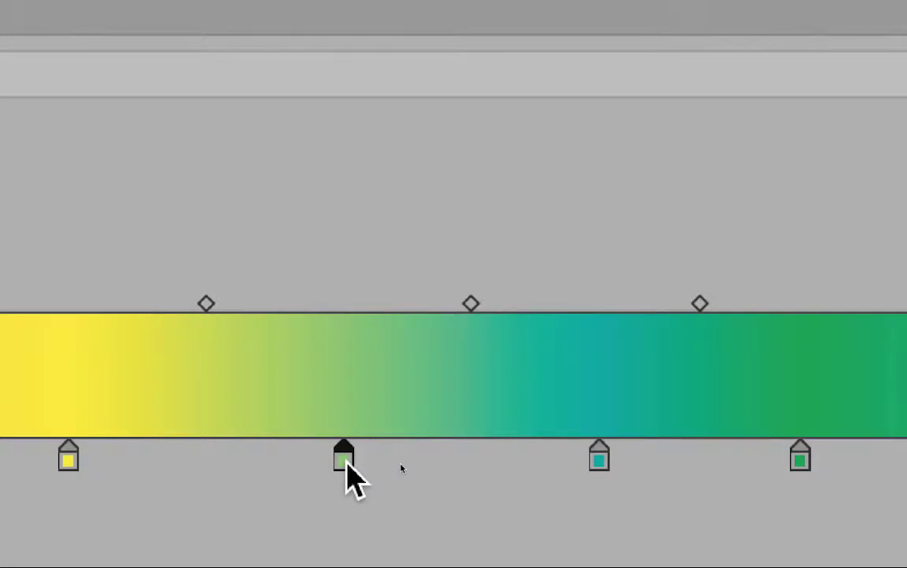
{"action": "double_click", "coordinate": [346, 462]}
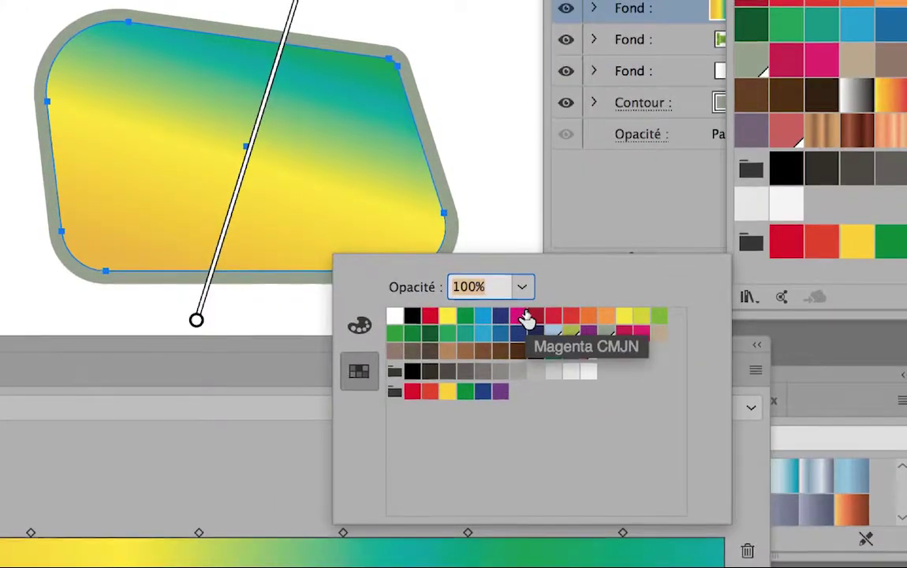
{"action": "left_click", "coordinate": [526, 317]}
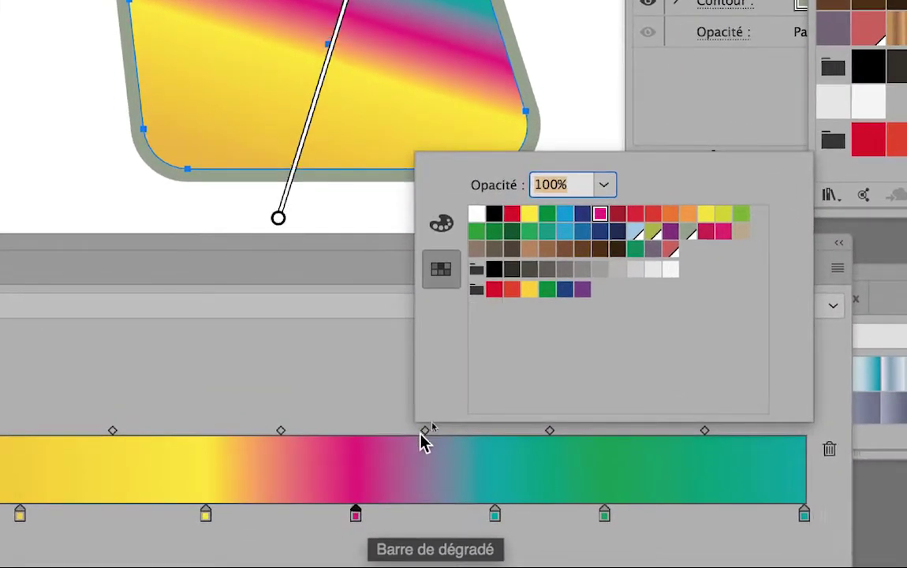
{"action": "left_click", "coordinate": [408, 412]}
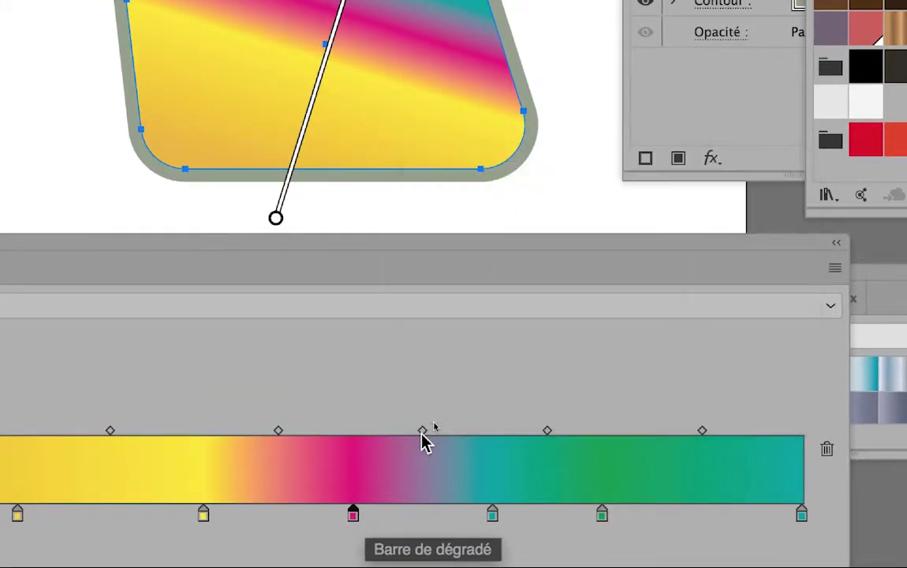
Move the magenta stop closer to turquoise and set the midpoint between yellow and magenta to about 57.35%.
{"action": "mouse_move", "coordinate": [424, 442]}
{"action": "left_mouse_down"}
{"action": "mouse_move", "coordinate": [432, 442]}
{"action": "mouse_move", "coordinate": [381, 447]}
{"action": "mouse_move", "coordinate": [426, 434]}
{"action": "mouse_move", "coordinate": [465, 441]}
{"action": "mouse_move", "coordinate": [378, 448]}
{"action": "mouse_move", "coordinate": [424, 429]}
{"action": "left_mouse_up"}
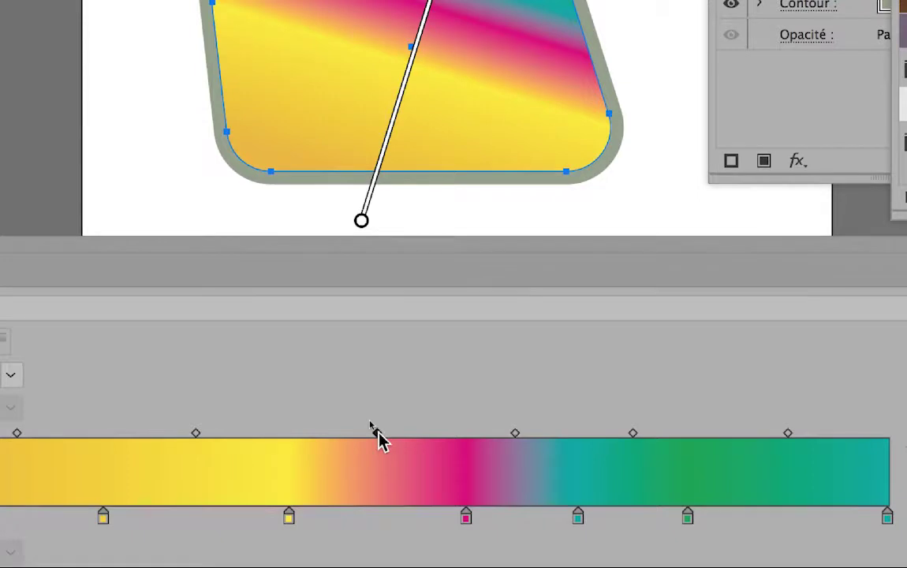
{"action": "mouse_move", "coordinate": [377, 438]}
{"action": "left_mouse_down"}
{"action": "mouse_move", "coordinate": [401, 433]}
{"action": "mouse_move", "coordinate": [371, 437]}
{"action": "mouse_move", "coordinate": [384, 440]}
{"action": "left_mouse_up"}
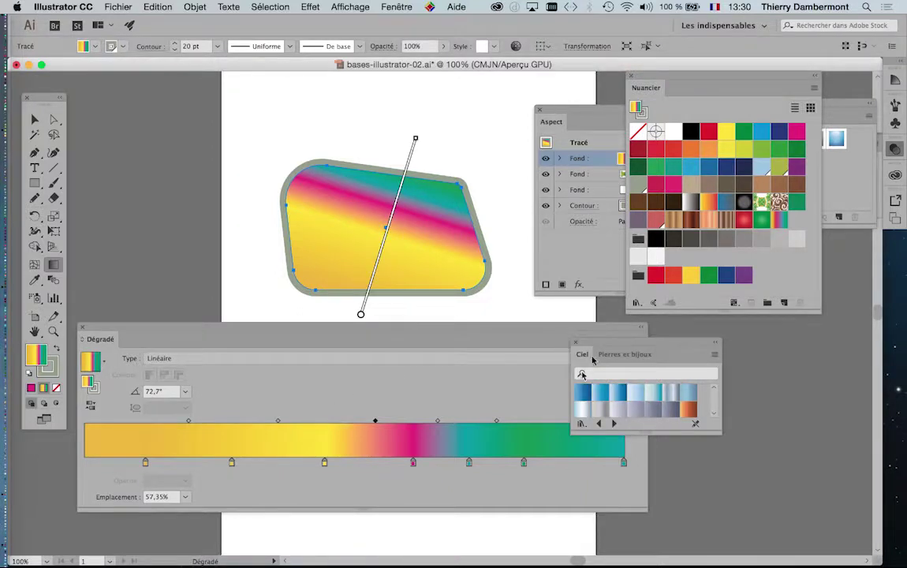
Close the Ciel library and recolour the new stop between orange and yellow with the cyan-blue swatch.
{"action": "left_click", "coordinate": [577, 342]}
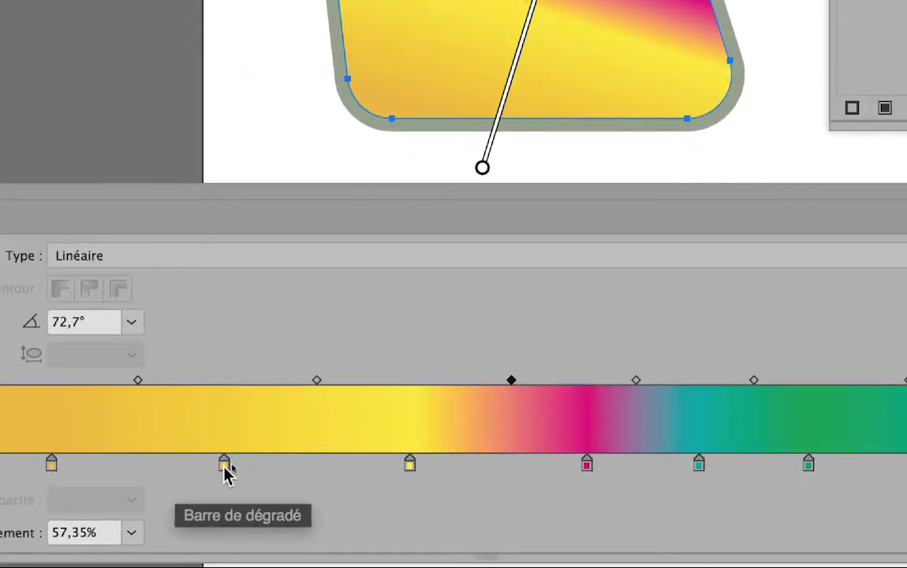
{"action": "double_click", "coordinate": [224, 466]}
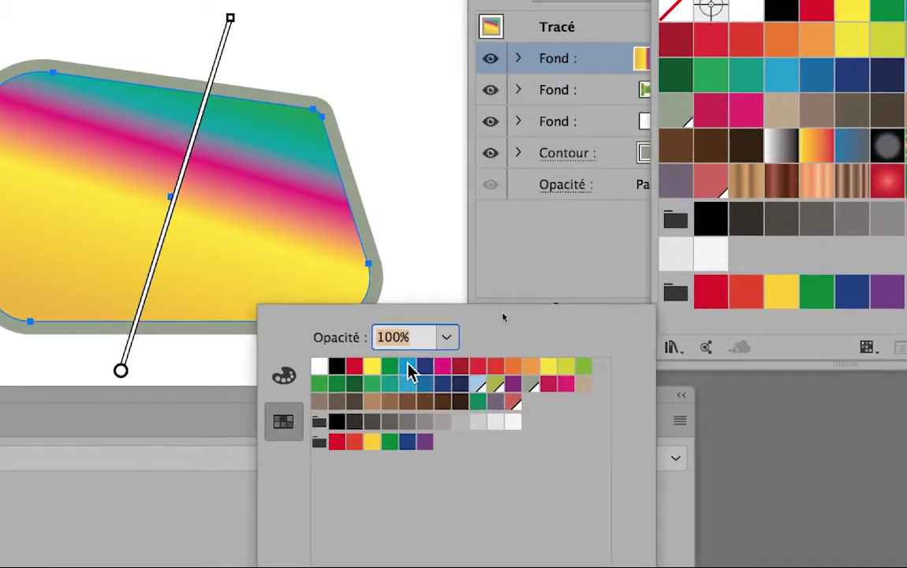
{"action": "left_click", "coordinate": [410, 372]}
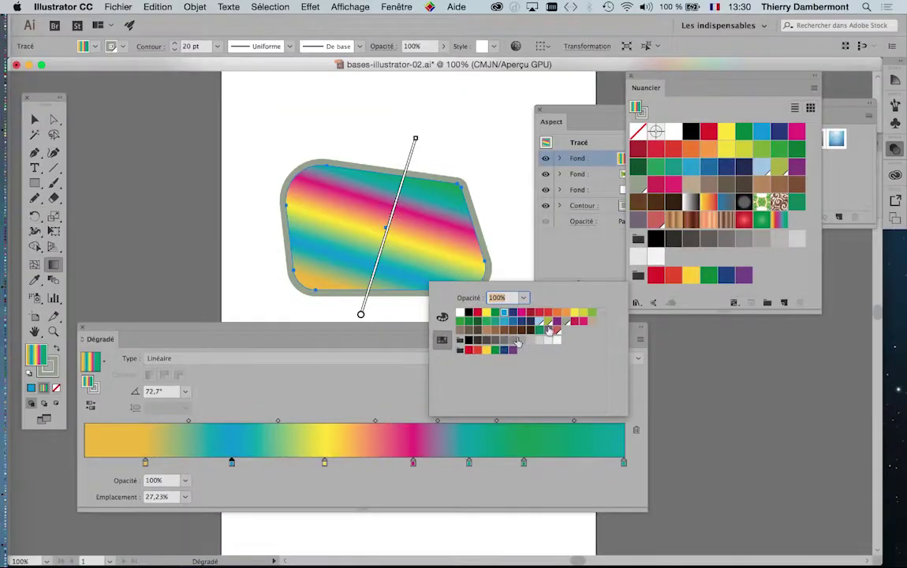
{"action": "left_click", "coordinate": [765, 264]}
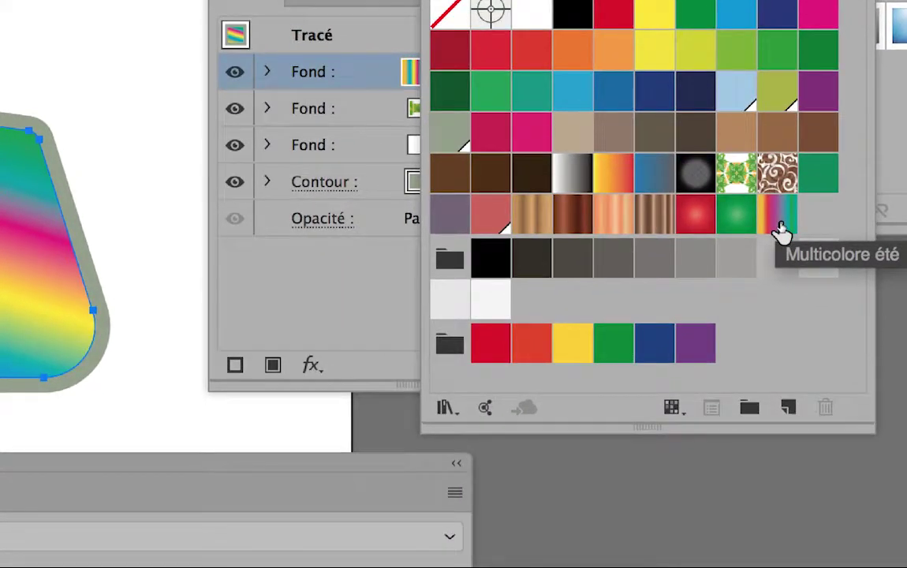
{"action": "left_click", "coordinate": [781, 228]}
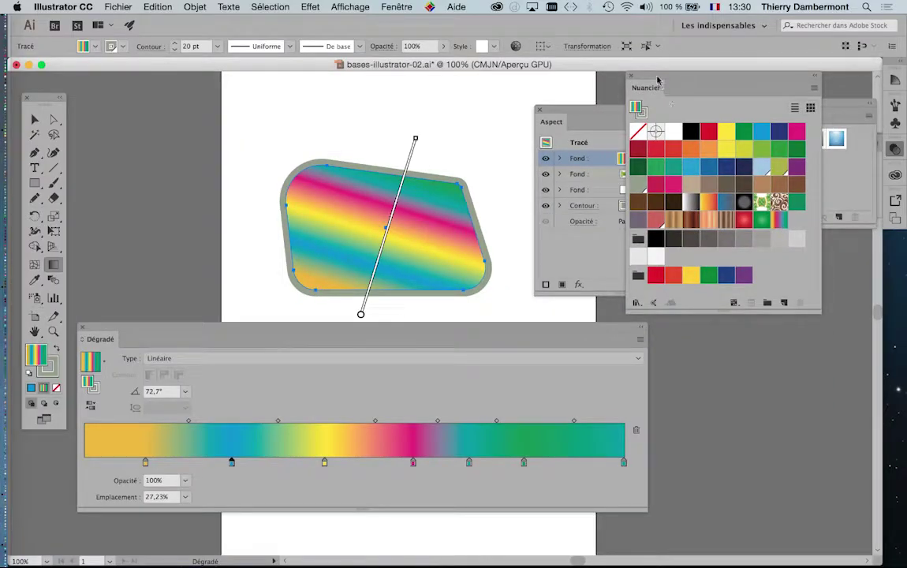
Replace the multicolour gradient of the selected fill with the Fondu de ciel gradient swatch.
{"action": "left_click_drag", "start_coordinate": [653, 77], "coordinate": [607, 81]}
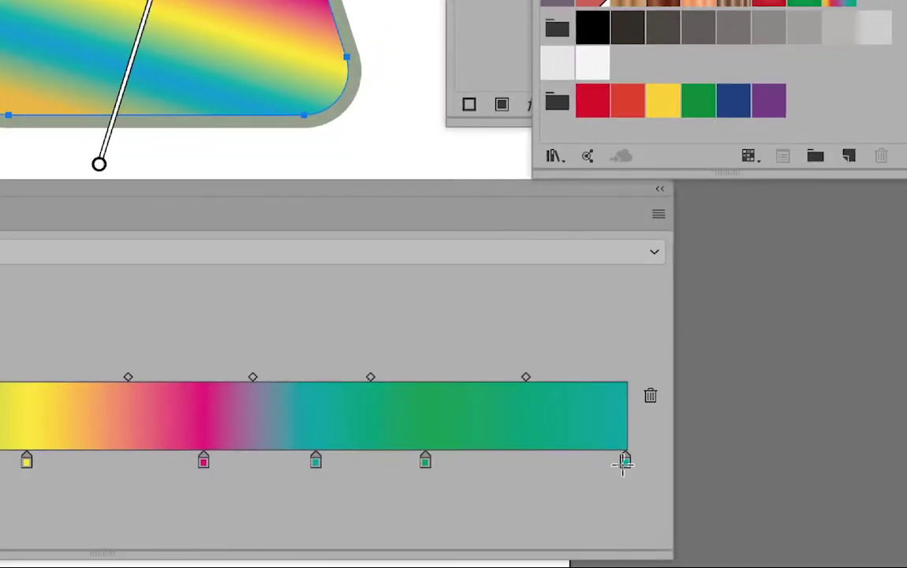
{"action": "left_click", "coordinate": [624, 462]}
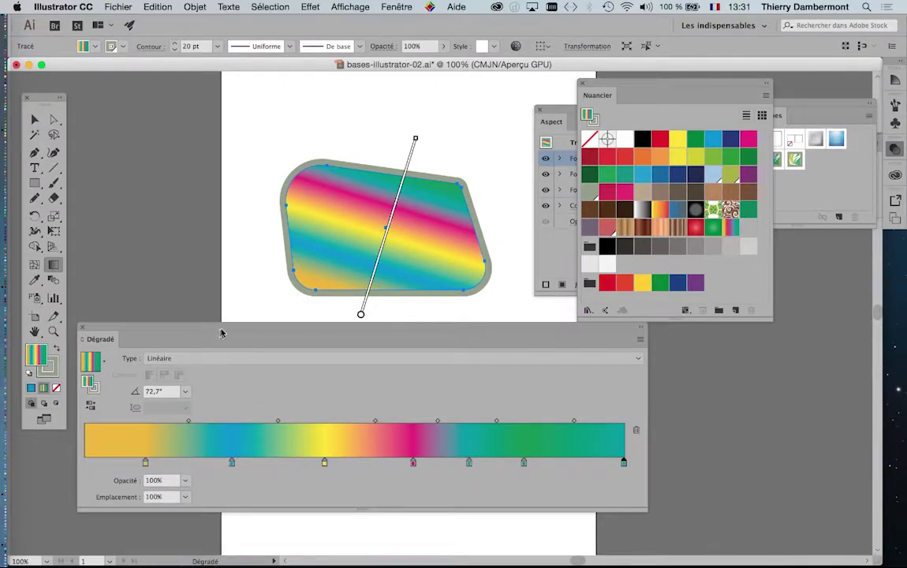
{"action": "left_click_drag", "start_coordinate": [221, 333], "coordinate": [247, 41]}
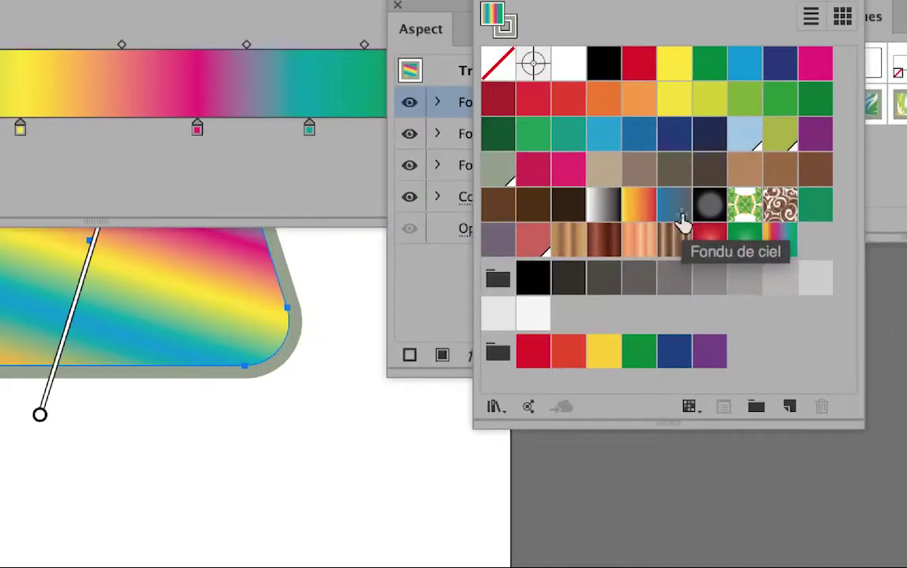
{"action": "left_click", "coordinate": [682, 216]}
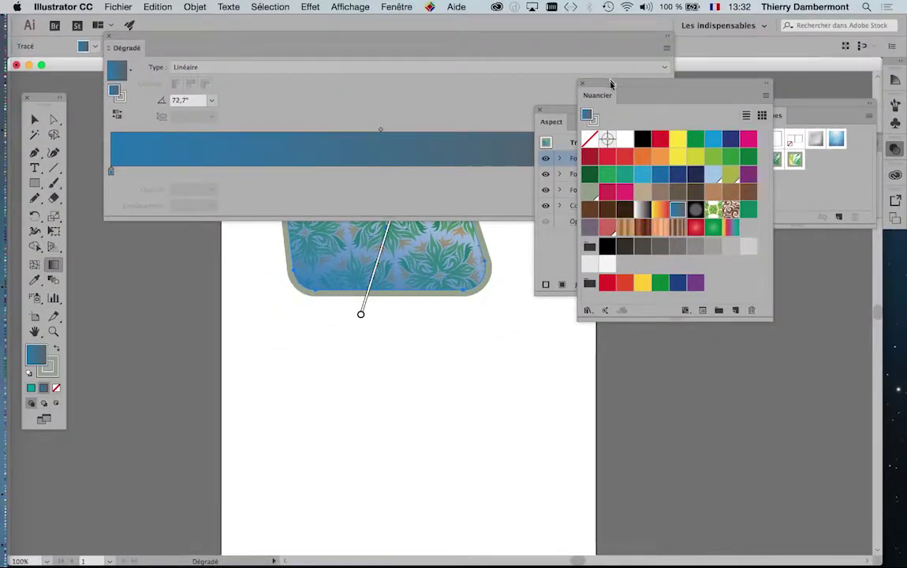
Rearrange the panels to reach the gradient's end stop and set that transparent stop's opacity to 100%.
{"action": "left_click_drag", "start_coordinate": [611, 87], "coordinate": [798, 369]}
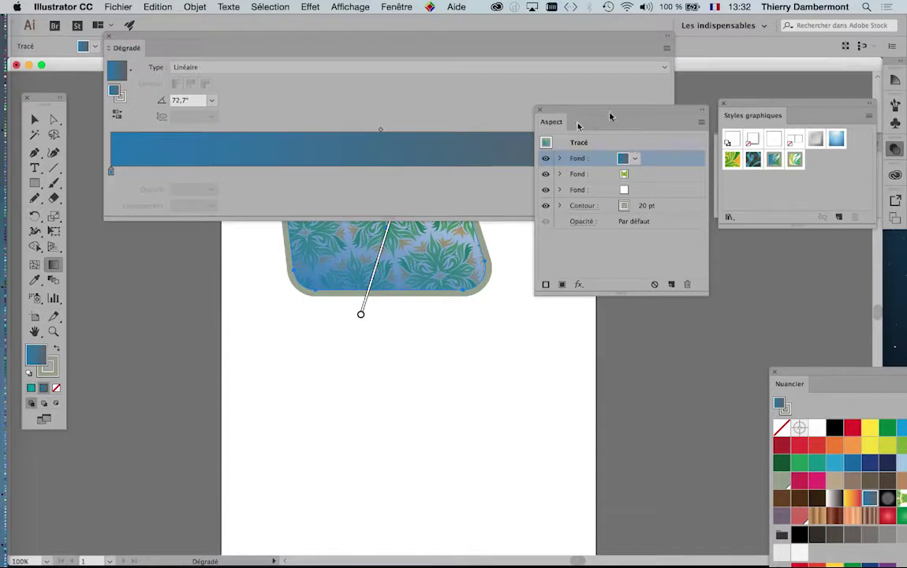
{"action": "left_click_drag", "start_coordinate": [623, 112], "coordinate": [225, 323]}
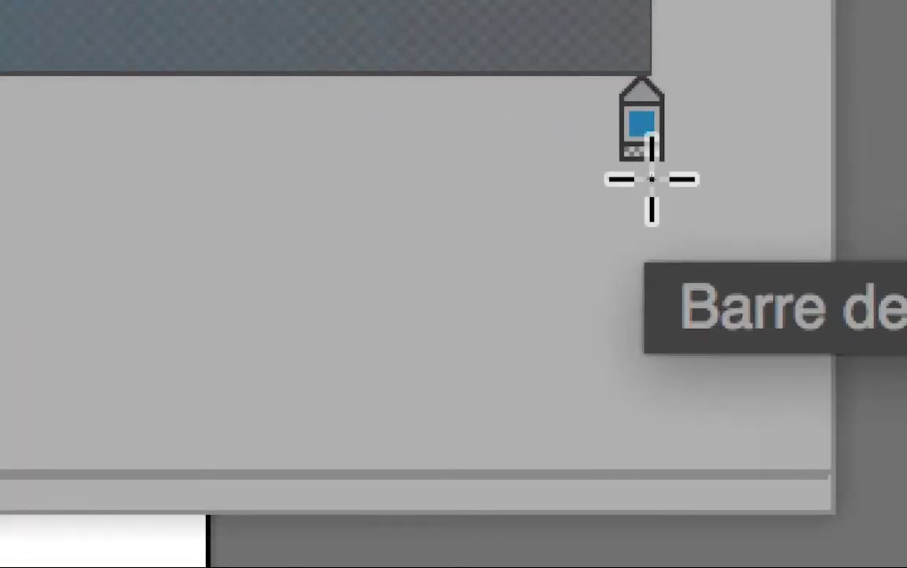
{"action": "left_click", "coordinate": [647, 163]}
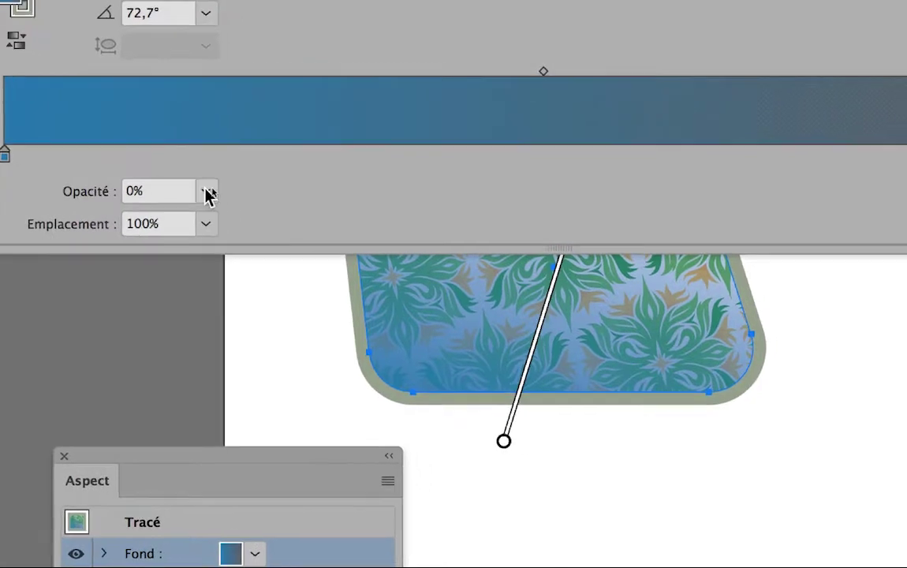
{"action": "left_click", "coordinate": [206, 191]}
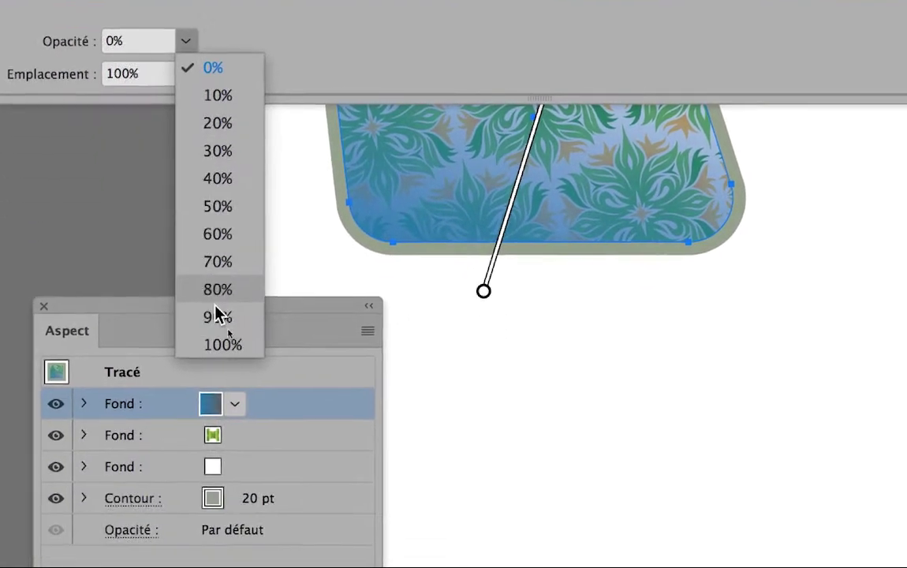
{"action": "left_click", "coordinate": [223, 343]}
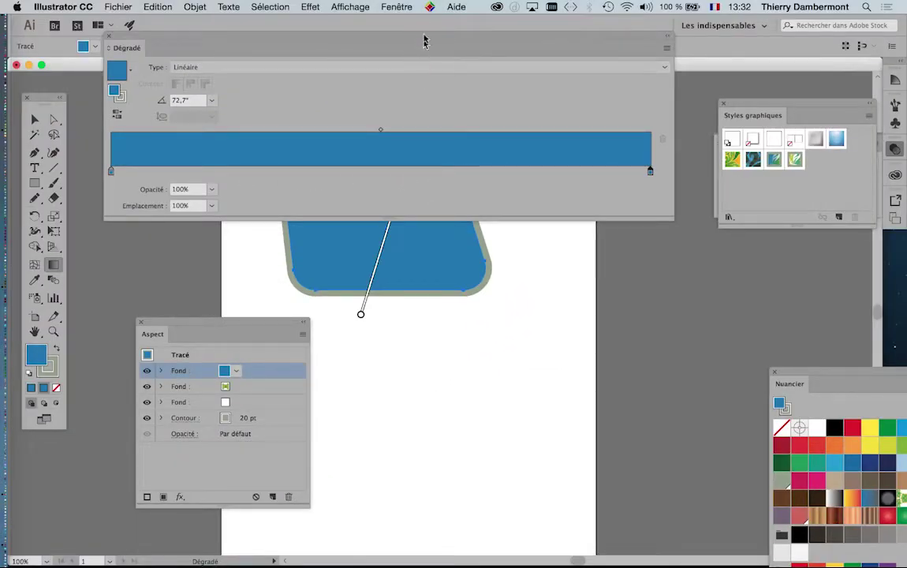
Recolour the gradient's end stop with the orange swatch C=0 M=50 J=100 N=0.
{"action": "left_click_drag", "start_coordinate": [423, 38], "coordinate": [521, 214]}
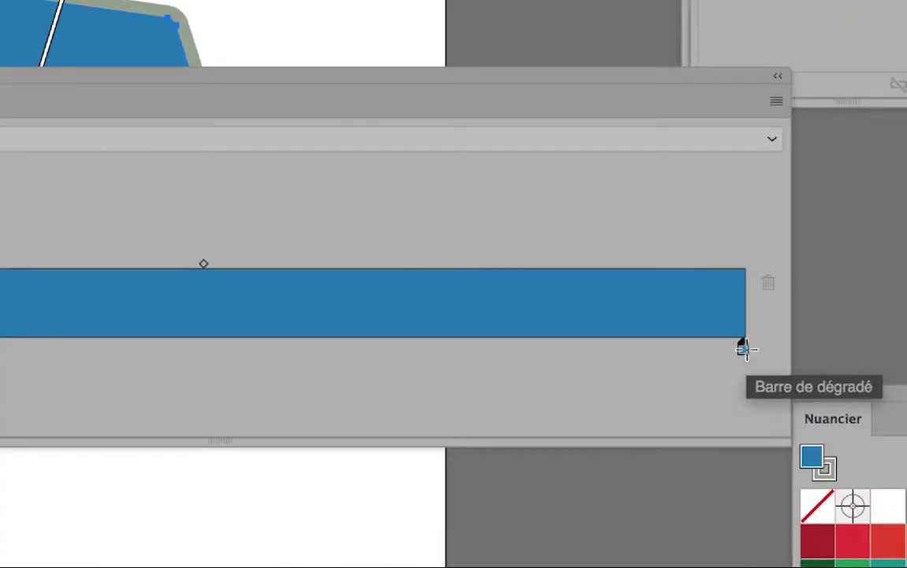
{"action": "double_click", "coordinate": [745, 347]}
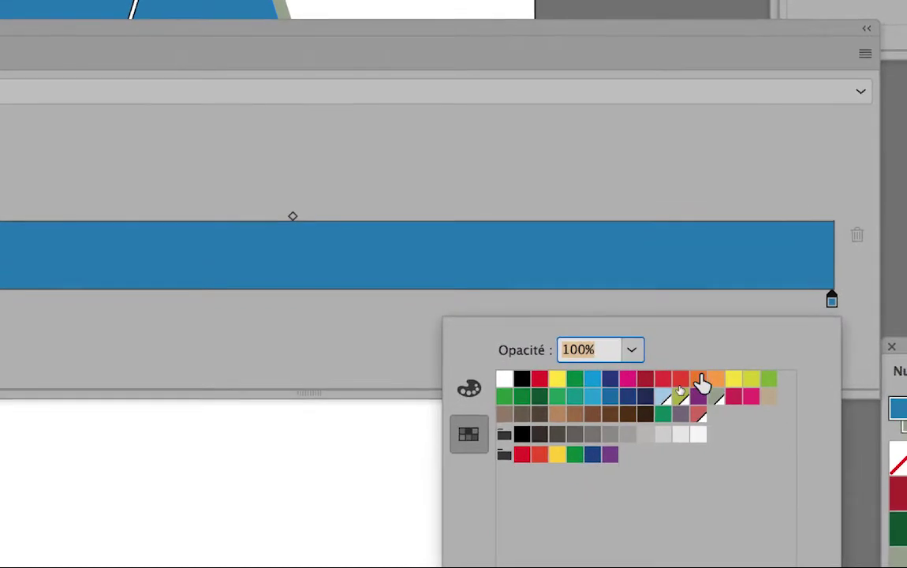
{"action": "left_click", "coordinate": [701, 381]}
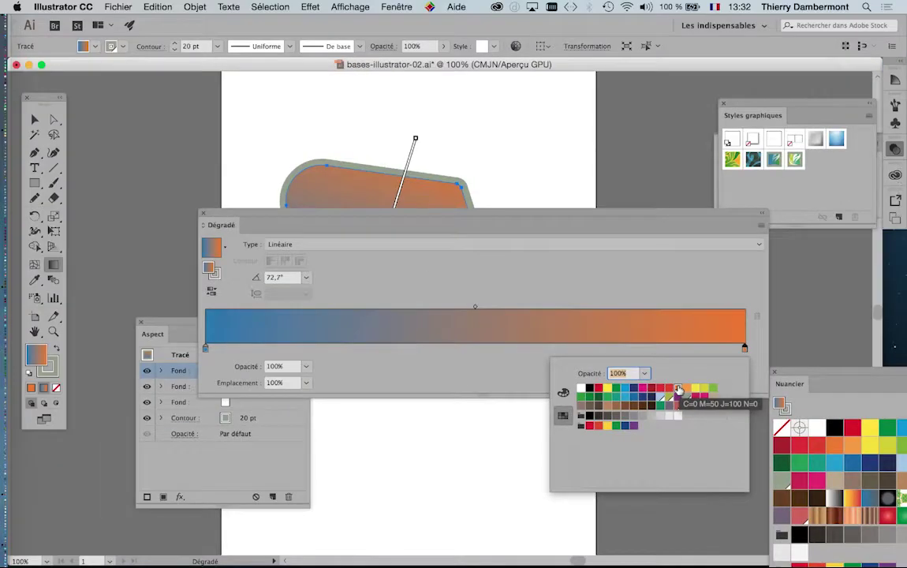
Recolour the gradient's start stop with the light green swatch and move the Dégradé panel clear of the shape.
{"action": "left_click", "coordinate": [206, 349]}
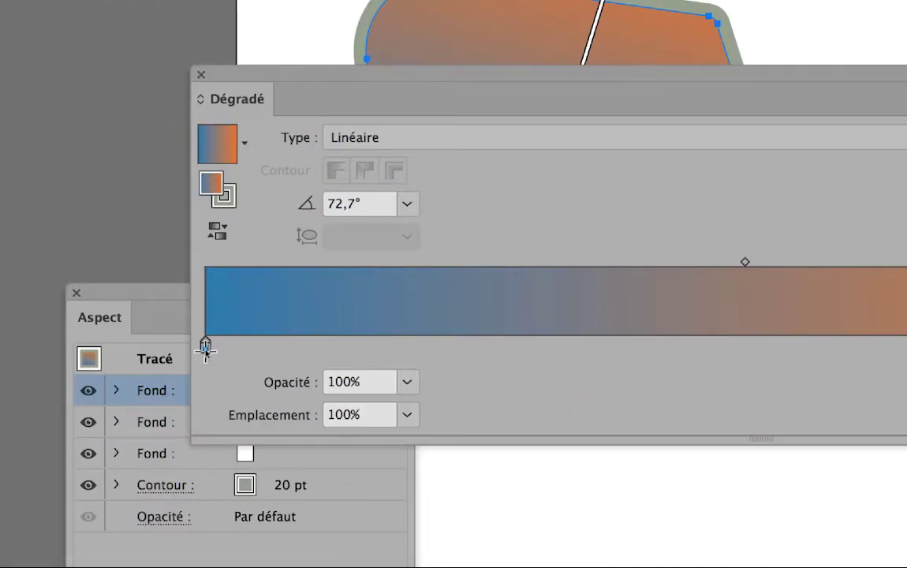
{"action": "double_click", "coordinate": [205, 347]}
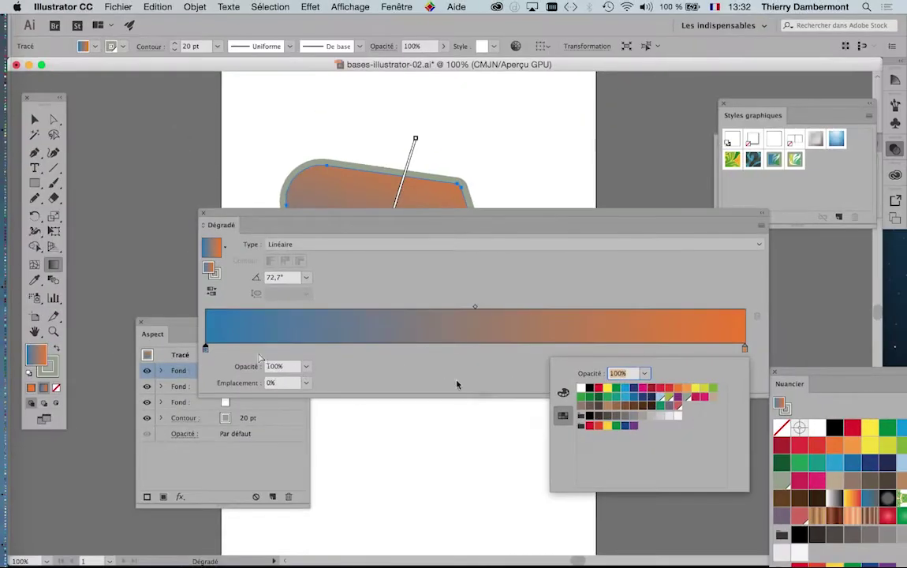
{"action": "left_click", "coordinate": [713, 392]}
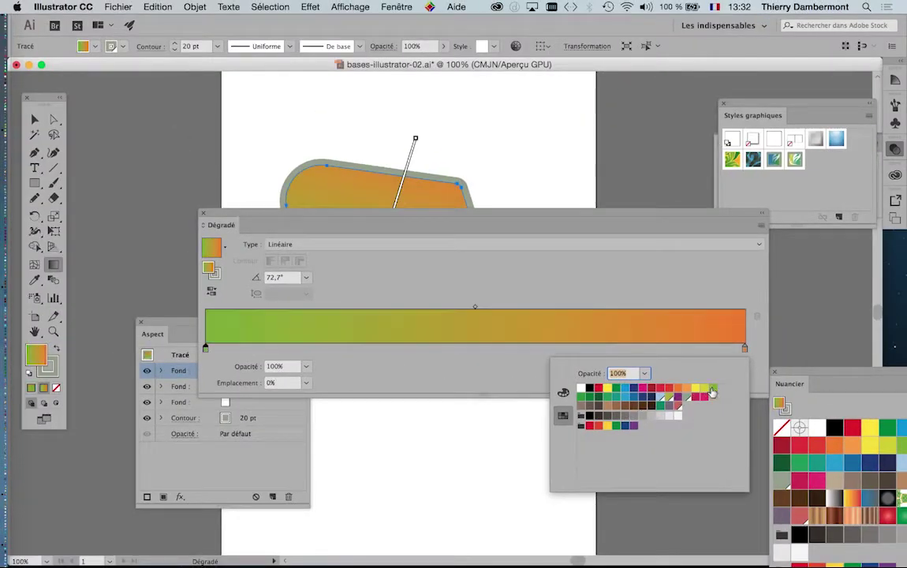
{"action": "left_click", "coordinate": [567, 141]}
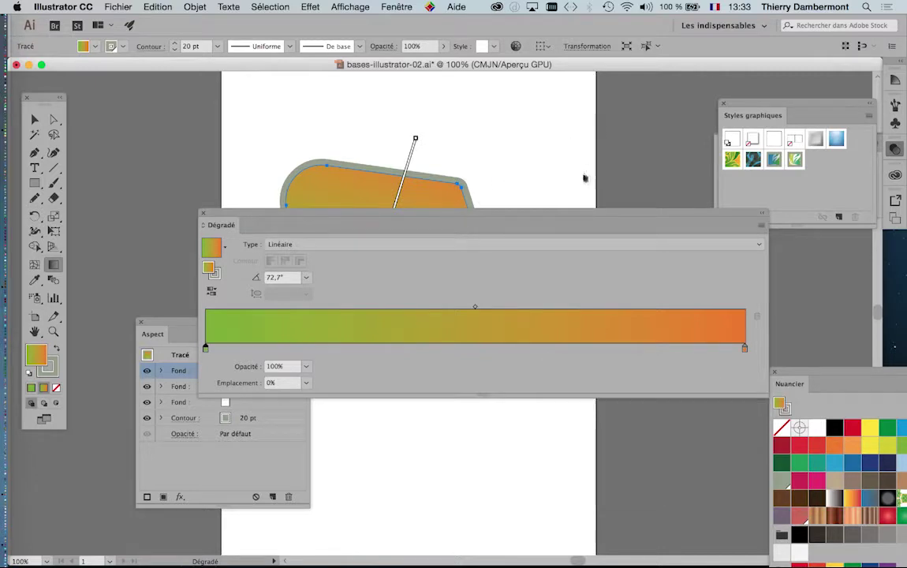
{"action": "left_click_drag", "start_coordinate": [571, 214], "coordinate": [519, 316]}
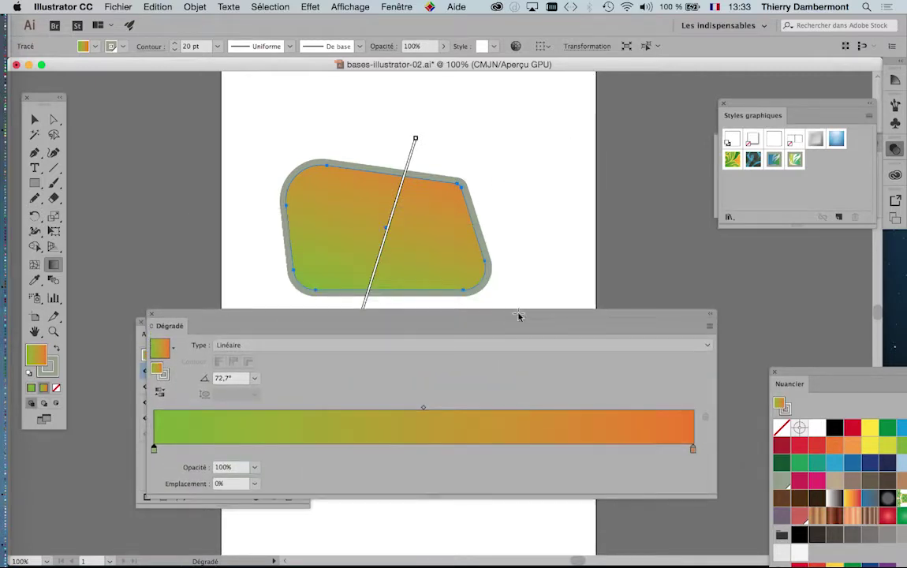
Add a colour stop at about 29.94% between green and orange and colour it magenta.
{"action": "key", "text": "shift+F6"}
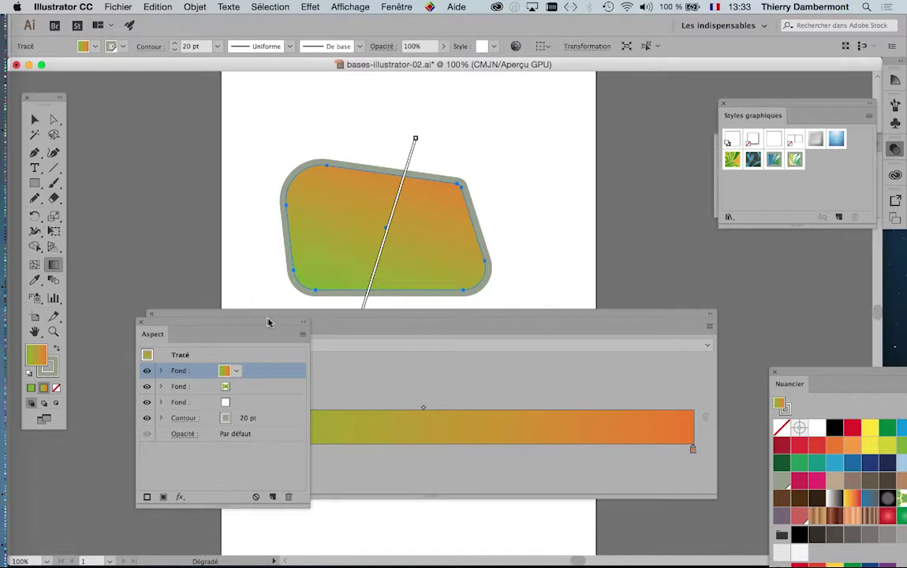
{"action": "left_click_drag", "start_coordinate": [268, 322], "coordinate": [93, 471]}
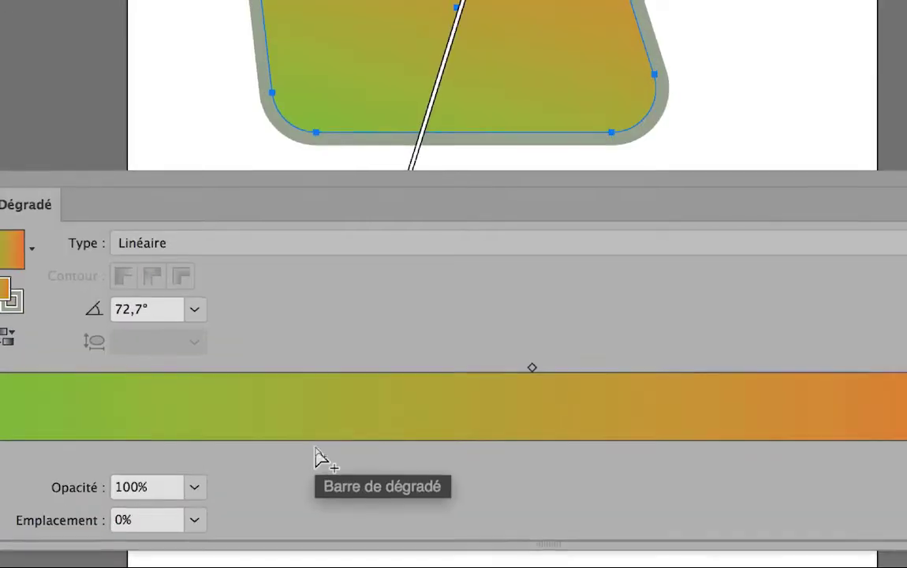
{"action": "left_click", "coordinate": [315, 454]}
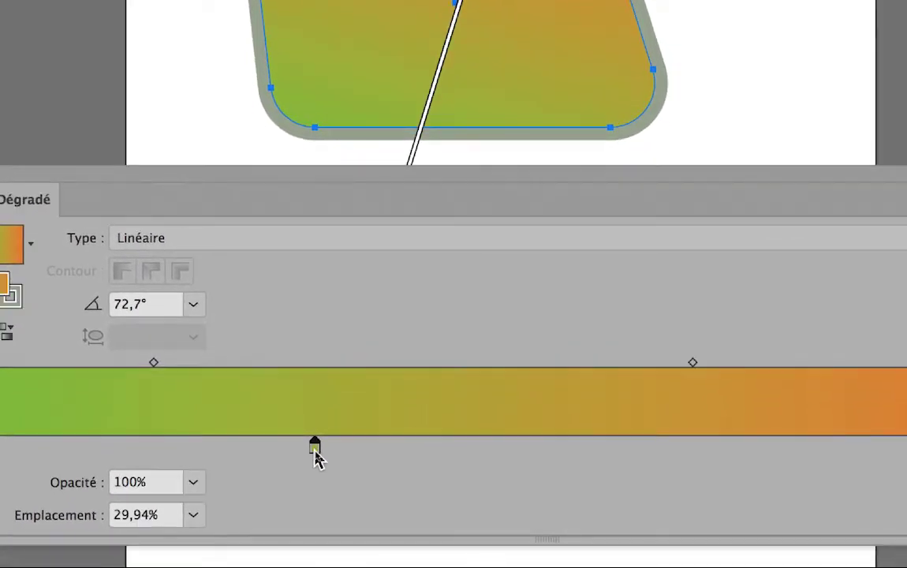
{"action": "double_click", "coordinate": [316, 466]}
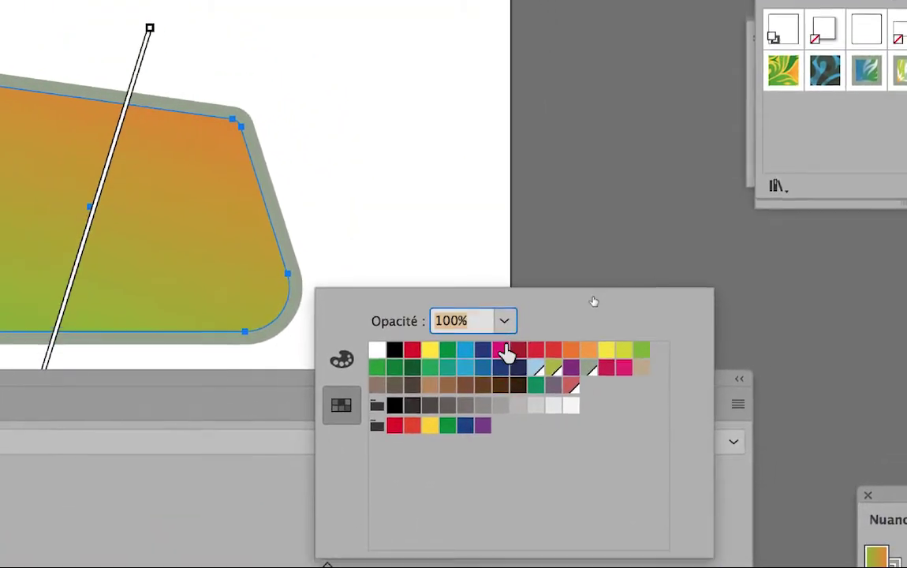
{"action": "left_click", "coordinate": [509, 351]}
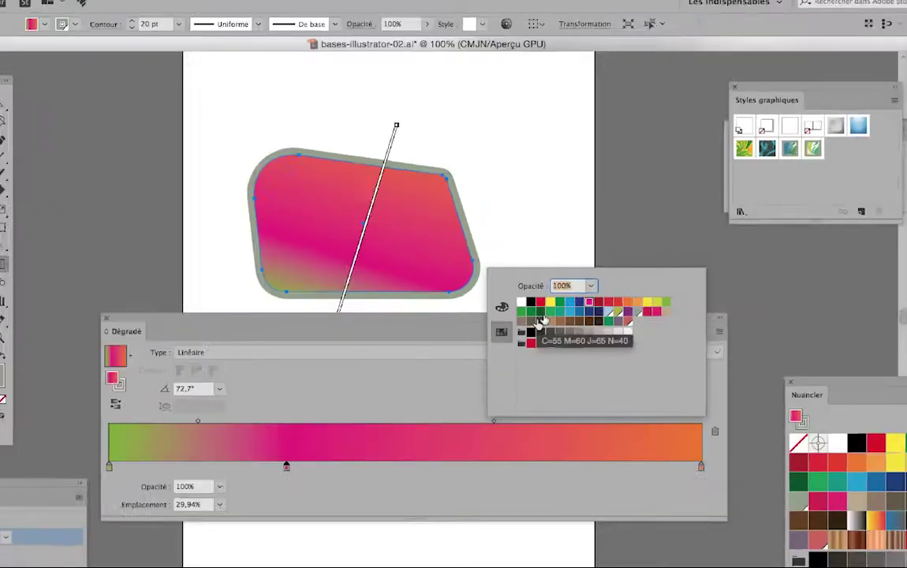
{"action": "key", "text": "Escape"}
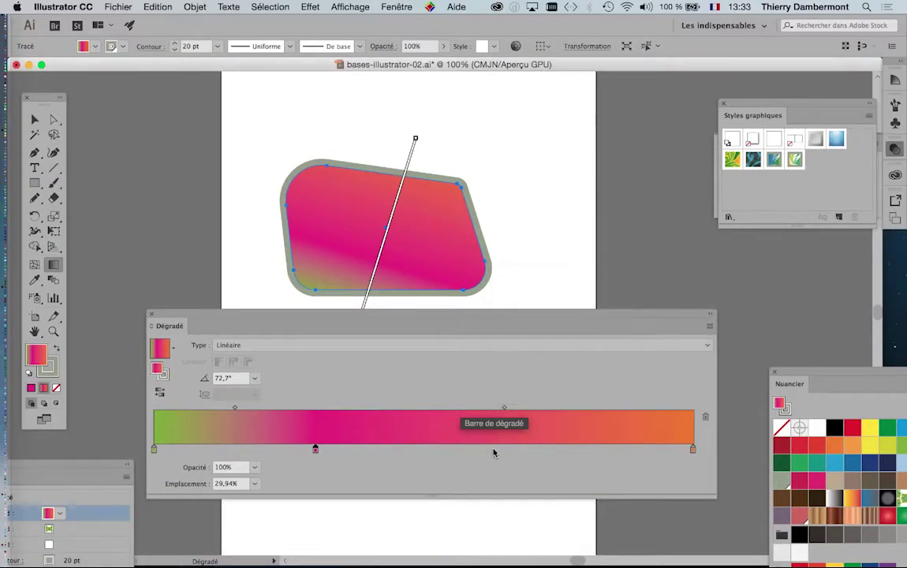
Add a colour stop at about 65.36% between magenta and orange and colour it cyan-blue.
{"action": "double_click", "coordinate": [506, 450]}
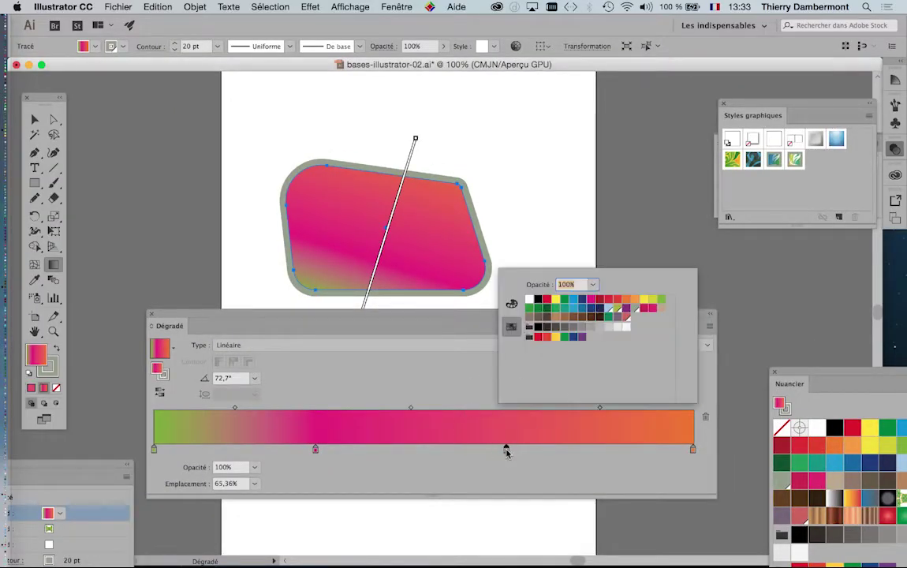
{"action": "left_click", "coordinate": [576, 304]}
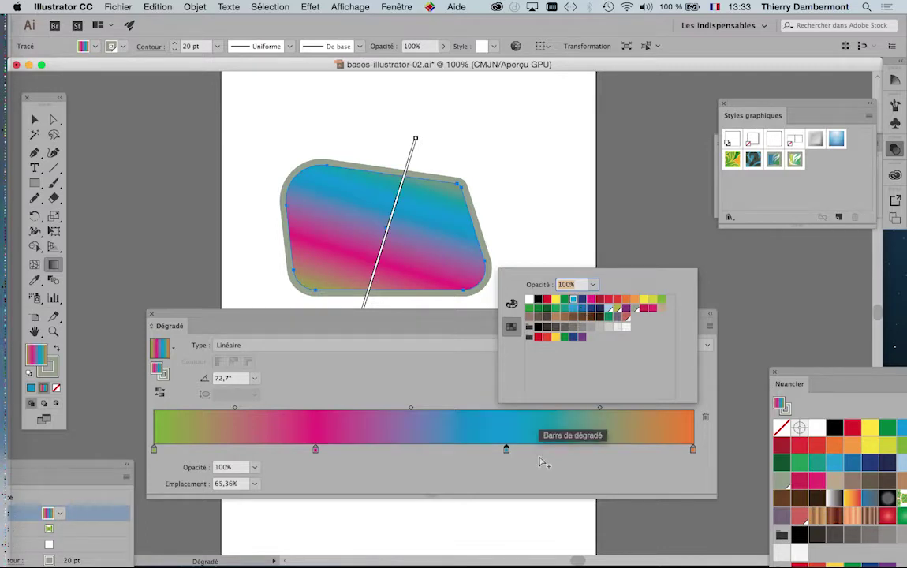
{"action": "left_click", "coordinate": [539, 463]}
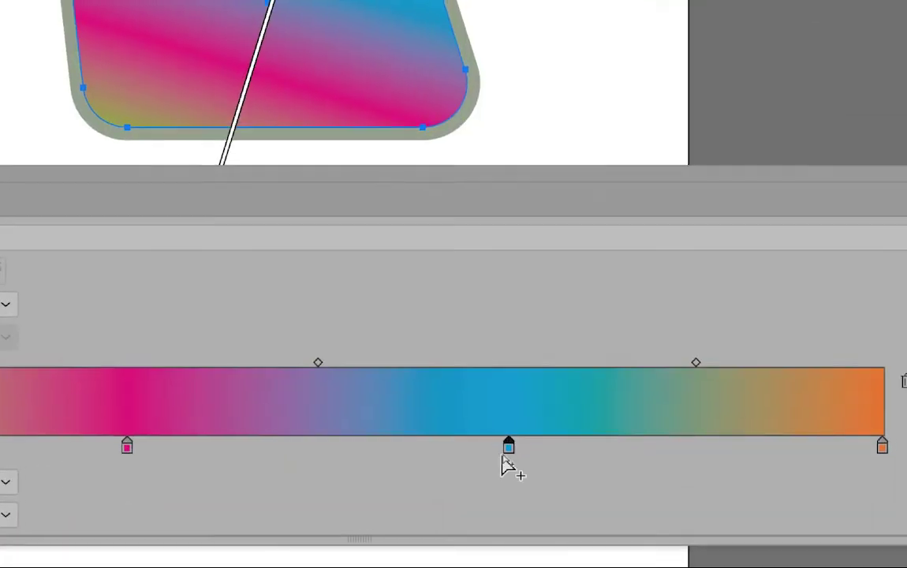
Move the cyan stop closer to magenta and set the midpoint between the two colours to about 70.68%.
{"action": "left_click_drag", "start_coordinate": [506, 444], "coordinate": [384, 464]}
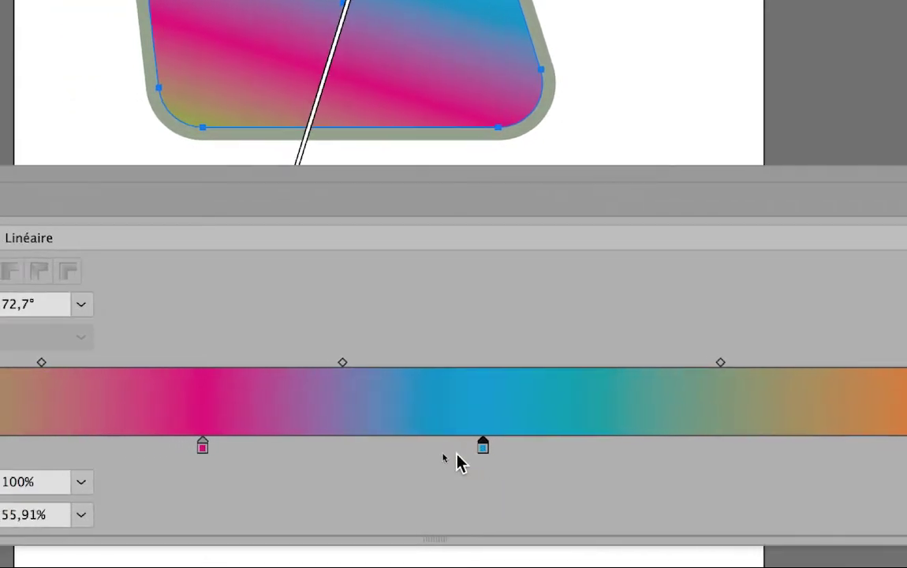
{"action": "left_click_drag", "start_coordinate": [459, 463], "coordinate": [458, 460]}
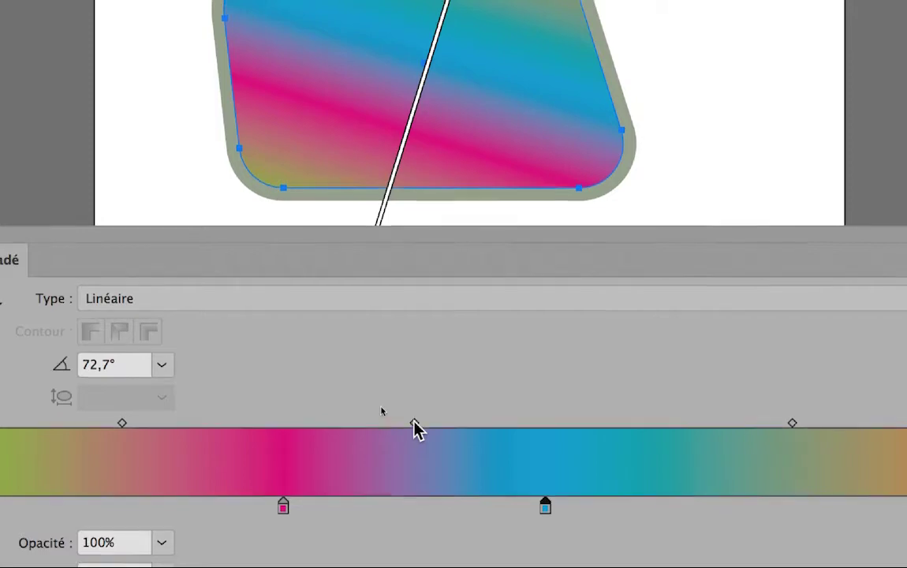
{"action": "left_click_drag", "start_coordinate": [415, 427], "coordinate": [522, 430]}
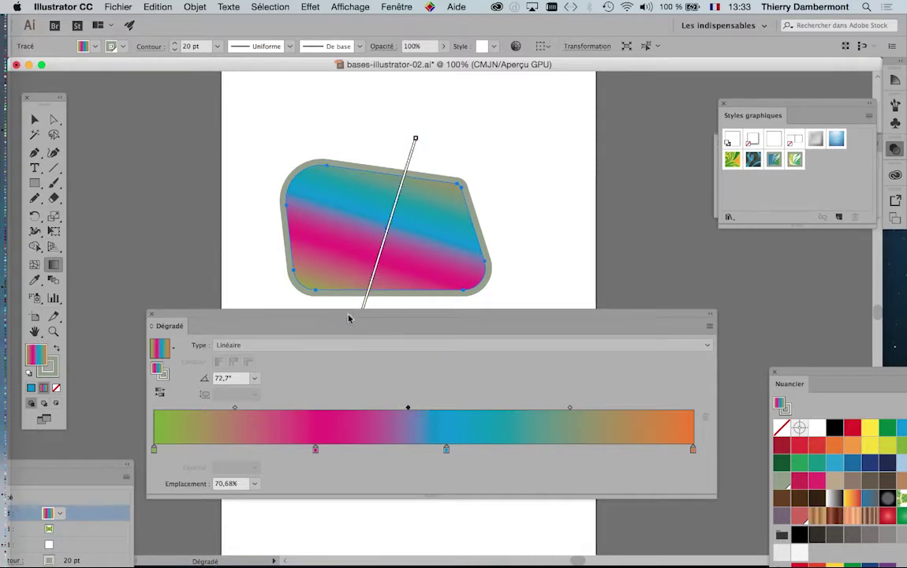
Uncover the shape and redraw its gradient in several directions, ending with a diagonal from upper left to lower right at about -25.8°.
{"action": "left_click_drag", "start_coordinate": [349, 316], "coordinate": [456, 373]}
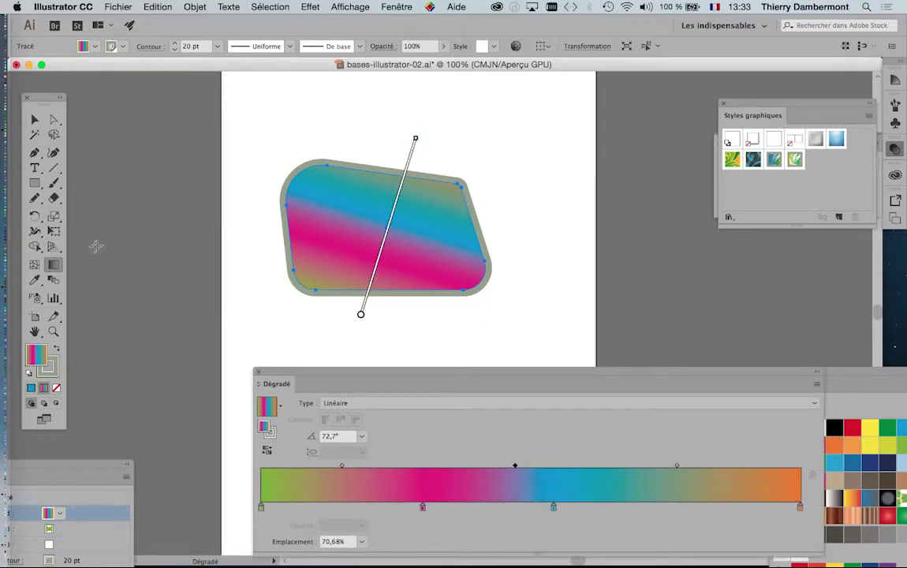
{"action": "left_click_drag", "start_coordinate": [280, 152], "coordinate": [485, 325]}
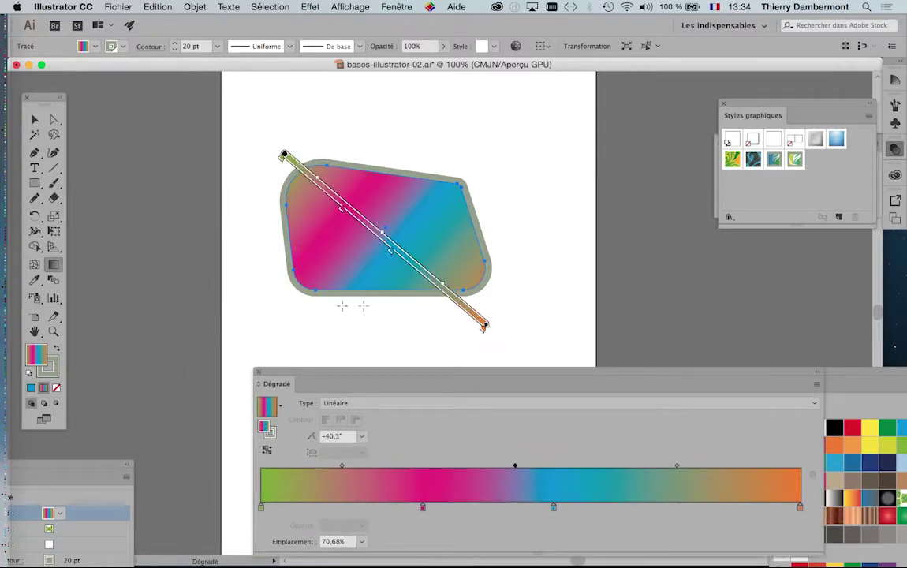
{"action": "left_click_drag", "start_coordinate": [363, 307], "coordinate": [411, 148]}
{"action": "left_click_drag", "start_coordinate": [250, 172], "coordinate": [520, 301]}
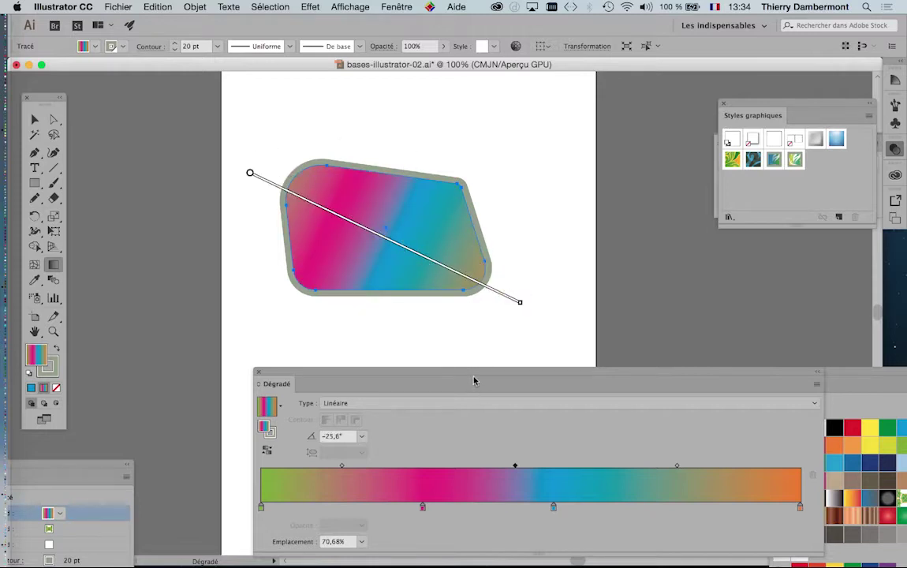
Redraw the shape's gradient upward at about 88.5°, and redraw it straight down from above the shape to its bottom edge.
{"action": "left_click_drag", "start_coordinate": [384, 319], "coordinate": [388, 127]}
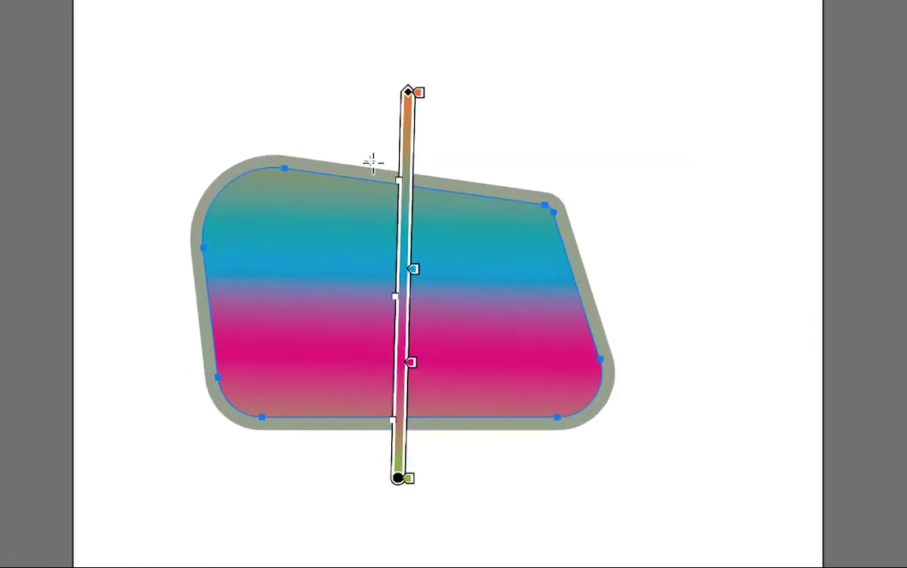
{"action": "left_click_drag", "start_coordinate": [370, 151], "coordinate": [367, 242]}
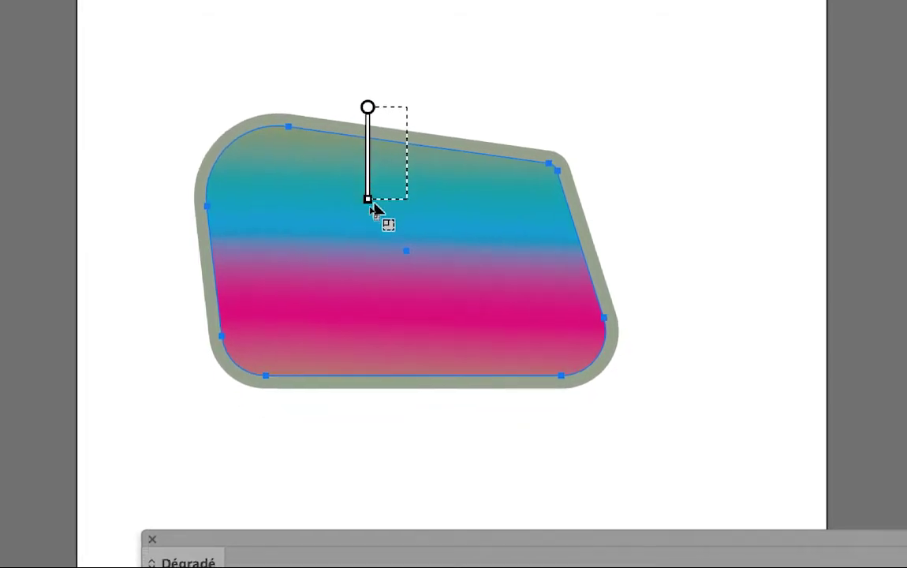
{"action": "left_click_drag", "start_coordinate": [376, 206], "coordinate": [376, 384]}
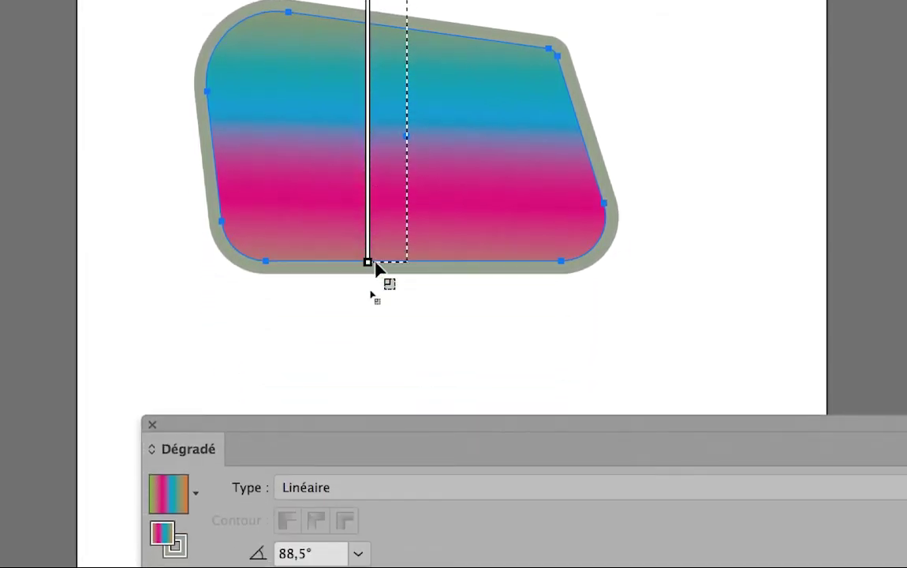
{"action": "left_click_drag", "start_coordinate": [375, 268], "coordinate": [377, 265]}
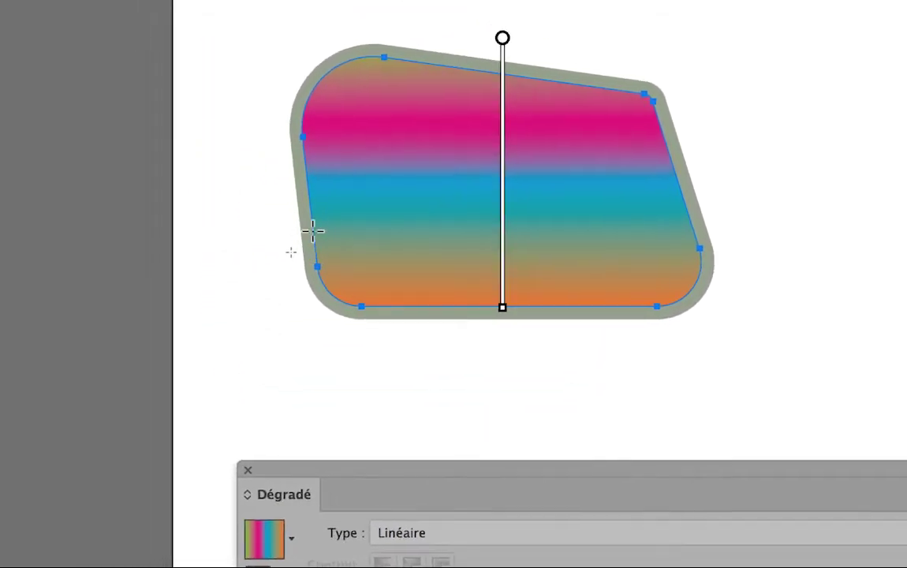
Redraw the gradient horizontally from left to right across the shape, and redraw it diagonally toward the upper right at 45°.
{"action": "mouse_move", "coordinate": [271, 208]}
{"action": "left_mouse_down"}
{"action": "mouse_move", "coordinate": [401, 211]}
{"action": "mouse_move", "coordinate": [450, 229]}
{"action": "mouse_move", "coordinate": [630, 228]}
{"action": "left_mouse_up"}
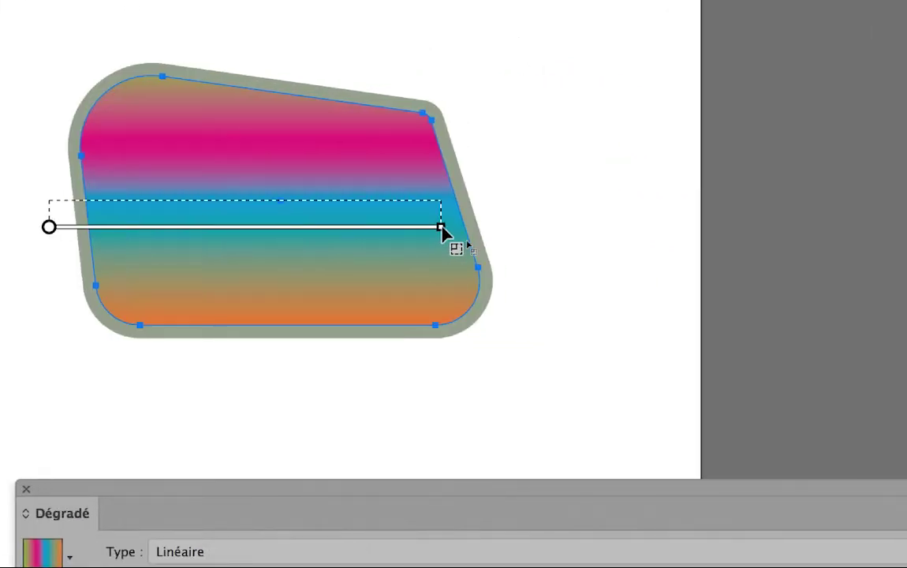
{"action": "left_click_drag", "start_coordinate": [442, 229], "coordinate": [444, 231]}
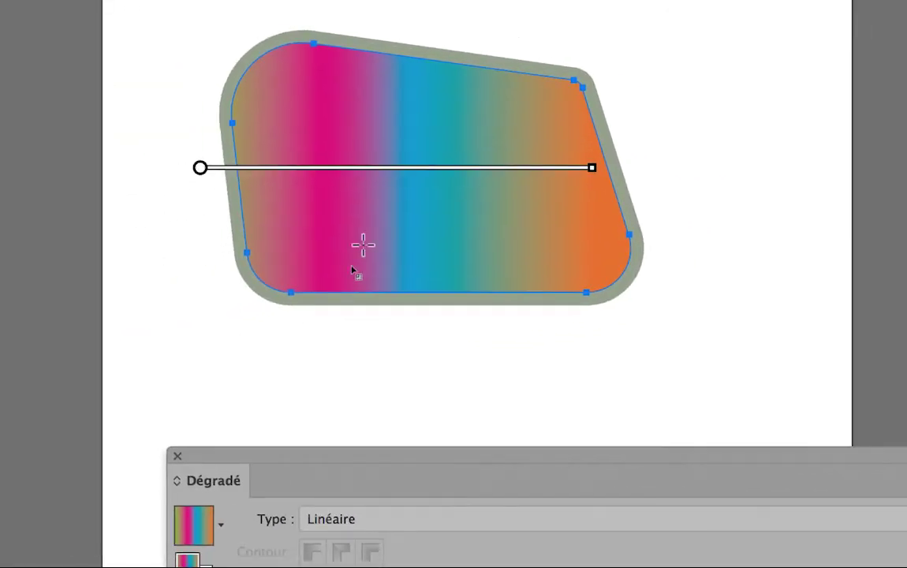
{"action": "left_click_drag", "start_coordinate": [212, 277], "coordinate": [255, 242]}
{"action": "left_click_drag", "start_coordinate": [379, 231], "coordinate": [448, 165]}
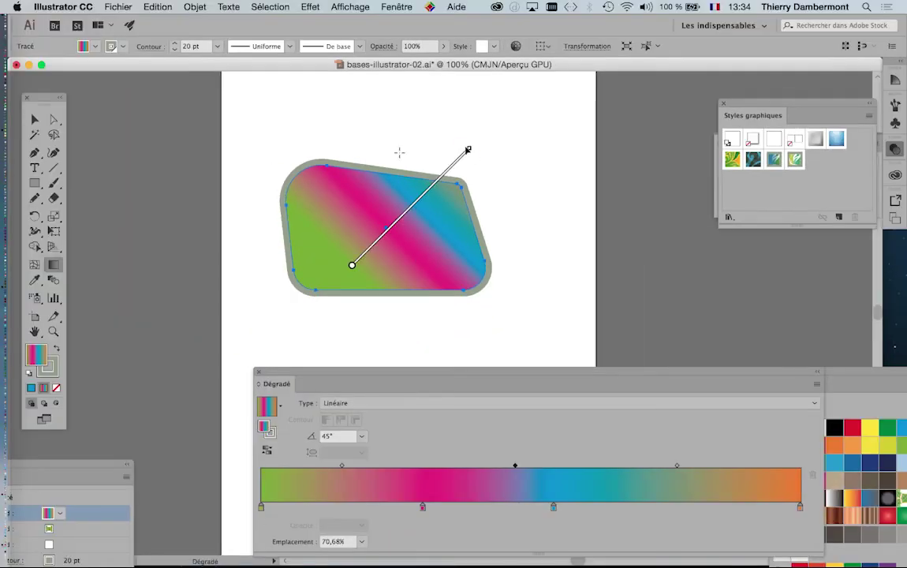
Redraw the gradient diagonally toward the lower right and vertically upward, ending with a horizontal left-to-right direction at 0° across the full shape.
{"action": "left_click_drag", "start_coordinate": [276, 152], "coordinate": [479, 335]}
{"action": "left_click_drag", "start_coordinate": [390, 314], "coordinate": [390, 124]}
{"action": "left_click_drag", "start_coordinate": [279, 229], "coordinate": [503, 230]}
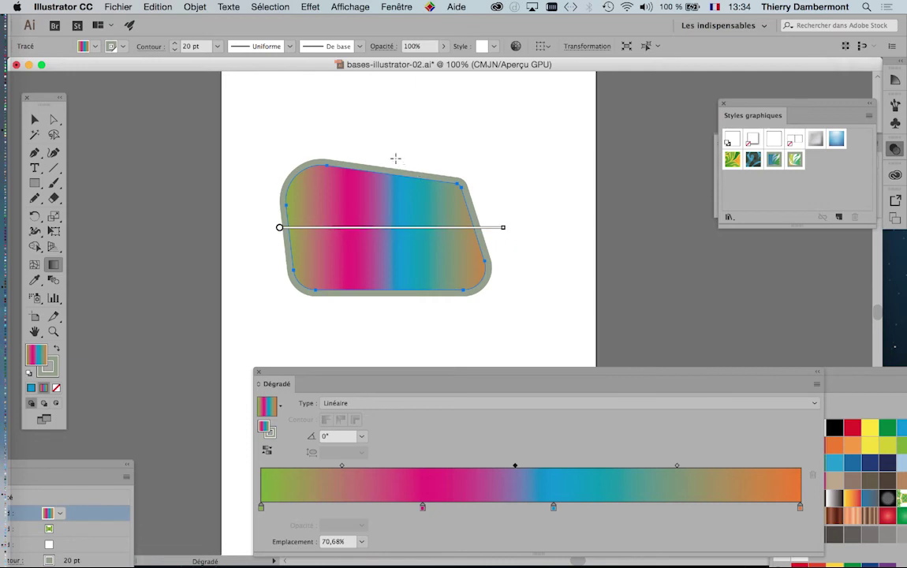
Alternate the gradient between vertical and horizontal, ending with a downward direction at -90° that starts above the shape and finishes below it.
{"action": "left_click_drag", "start_coordinate": [395, 159], "coordinate": [409, 247]}
{"action": "left_click_drag", "start_coordinate": [409, 313], "coordinate": [404, 306]}
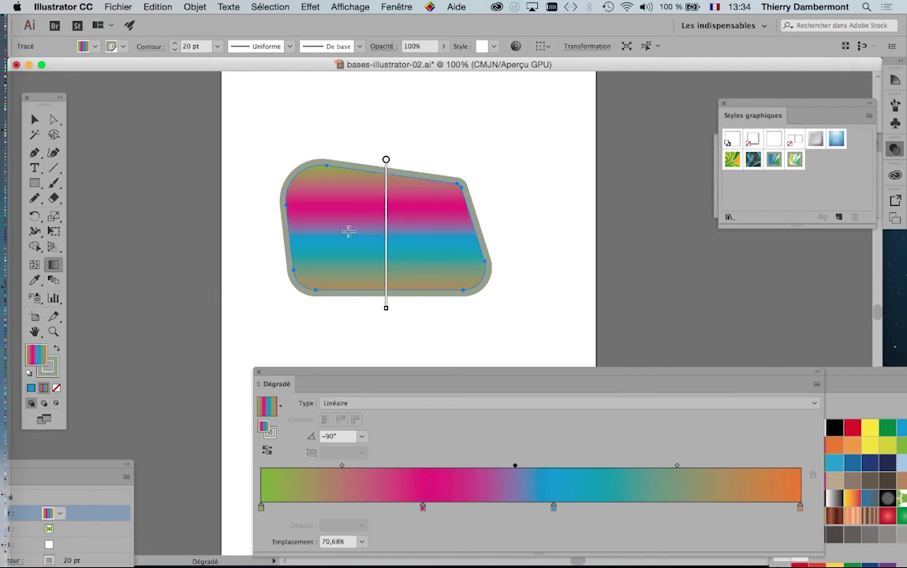
{"action": "left_click_drag", "start_coordinate": [322, 227], "coordinate": [516, 227]}
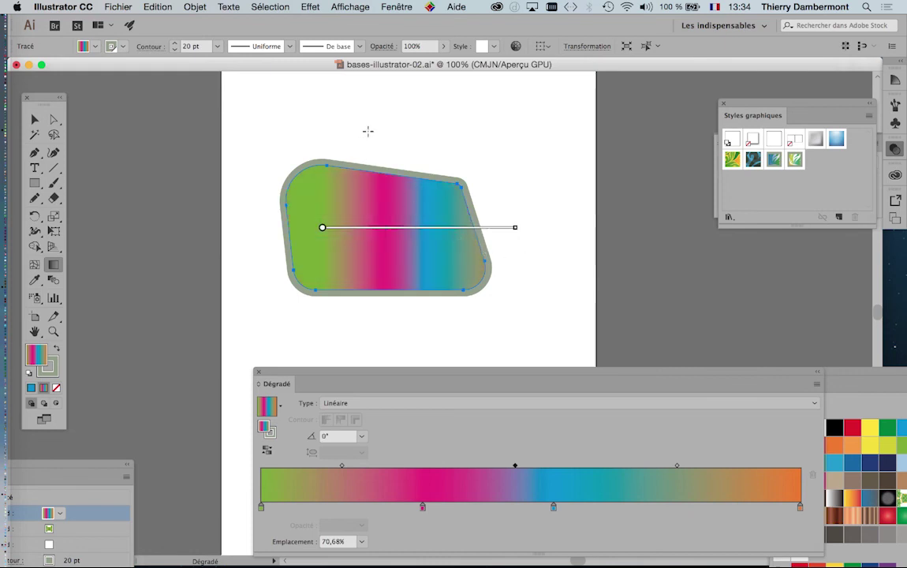
{"action": "left_click_drag", "start_coordinate": [367, 131], "coordinate": [371, 331]}
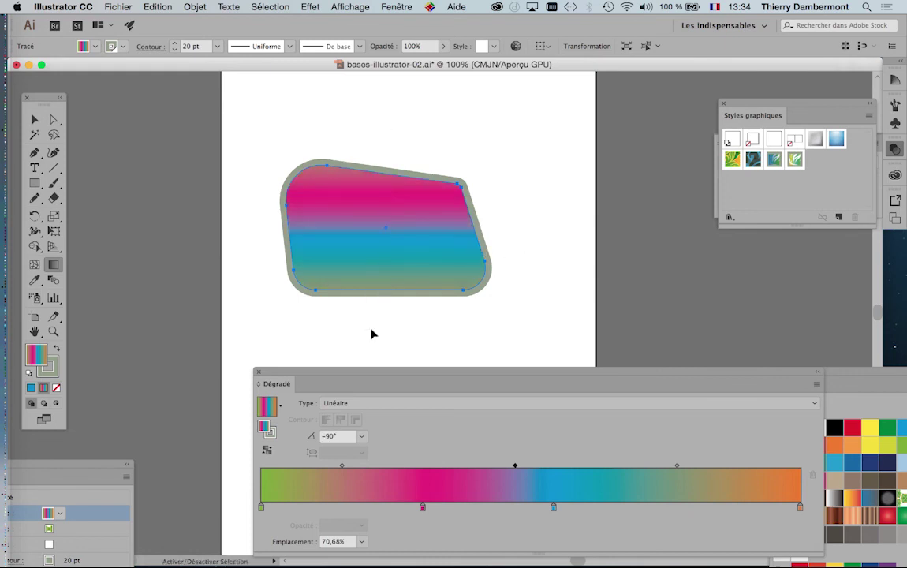